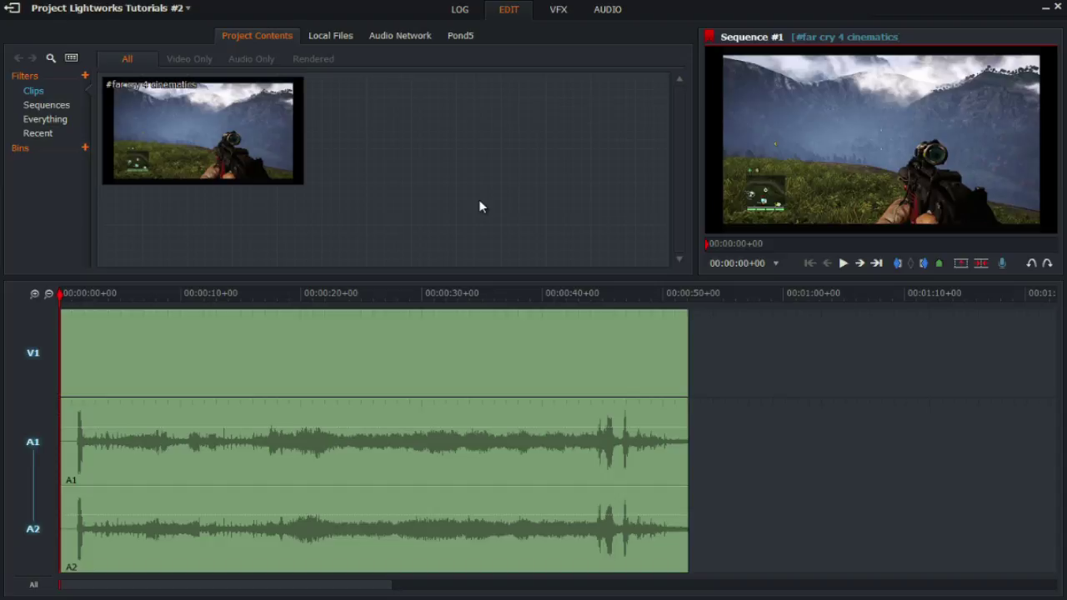
Step: Open the segment commands menu for the 'far cry 4 cinematics' clip on V1
right_click(256, 335)
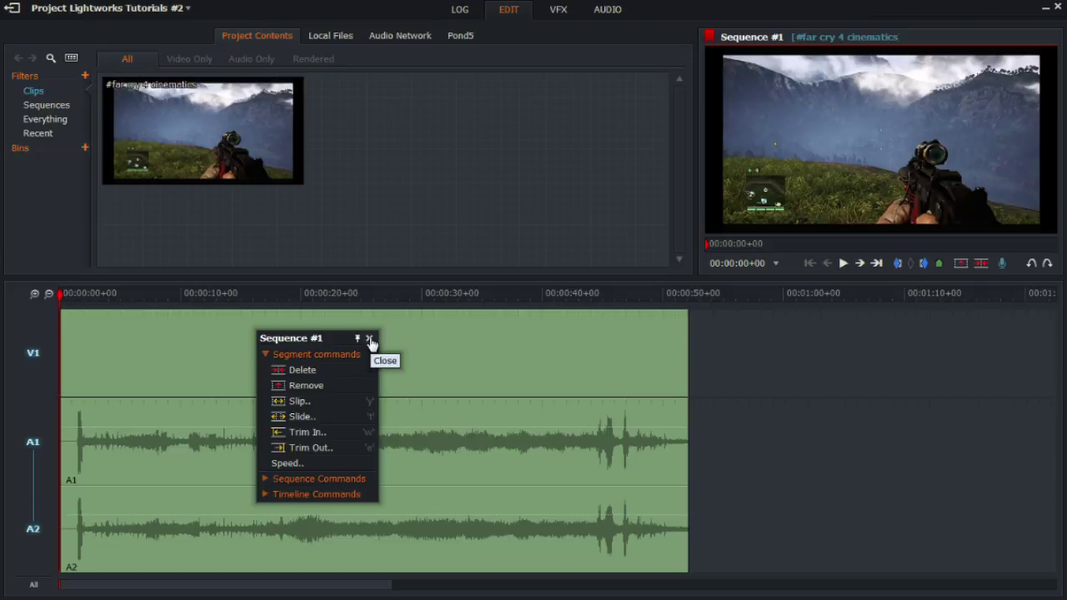
Step: Cut the clip at about 00:00:23, then park the playhead near 10 seconds
click(371, 339)
mouse_move(301, 293)
mouse_down()
mouse_move(326, 298)
mouse_move(305, 300)
mouse_up()
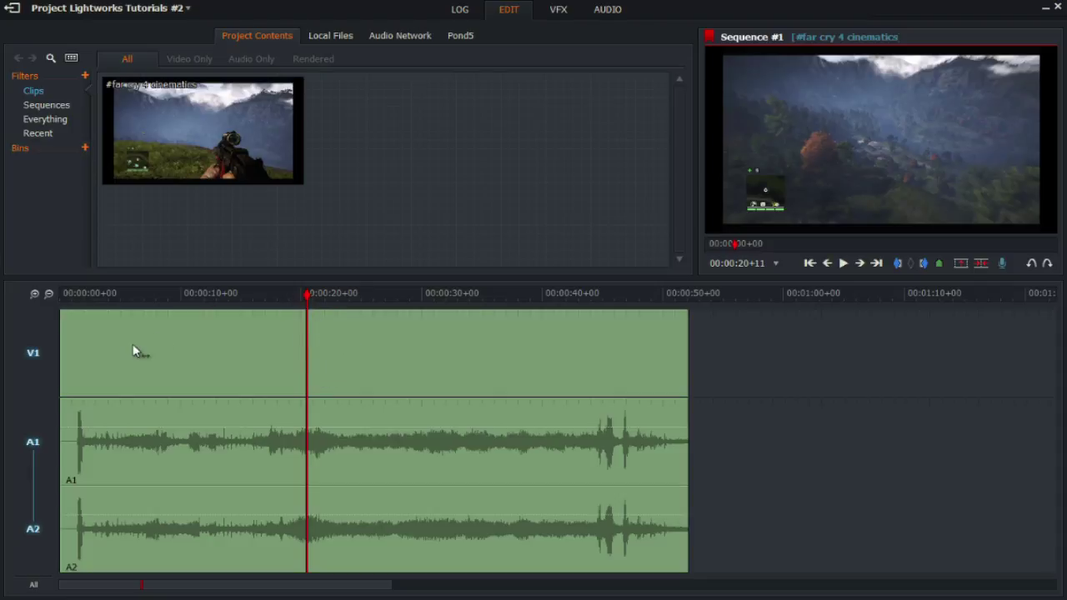
drag(317, 295, 343, 300)
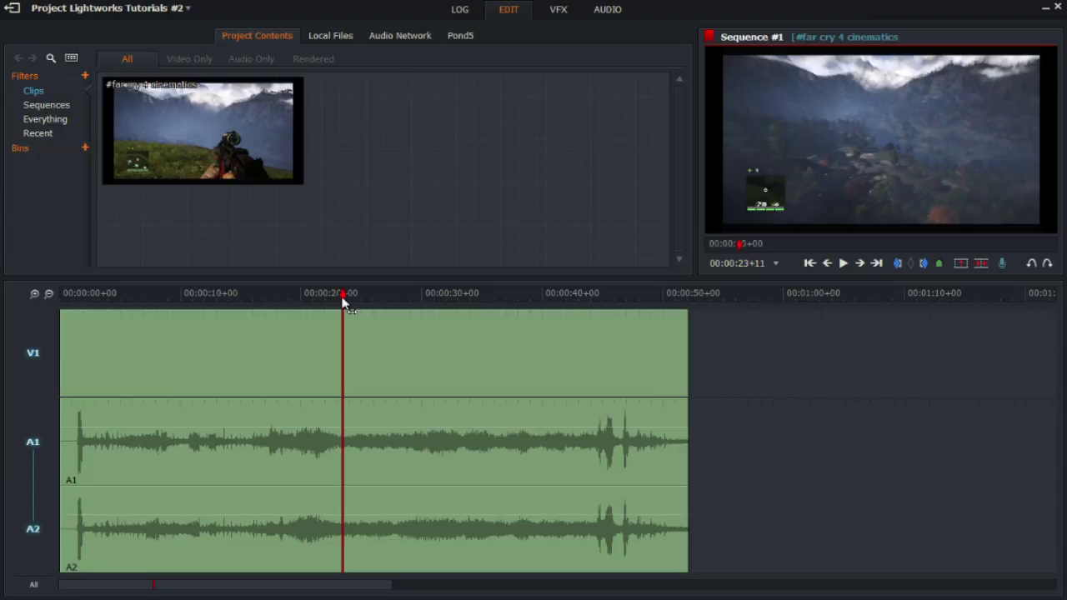
key(c)
click(311, 296)
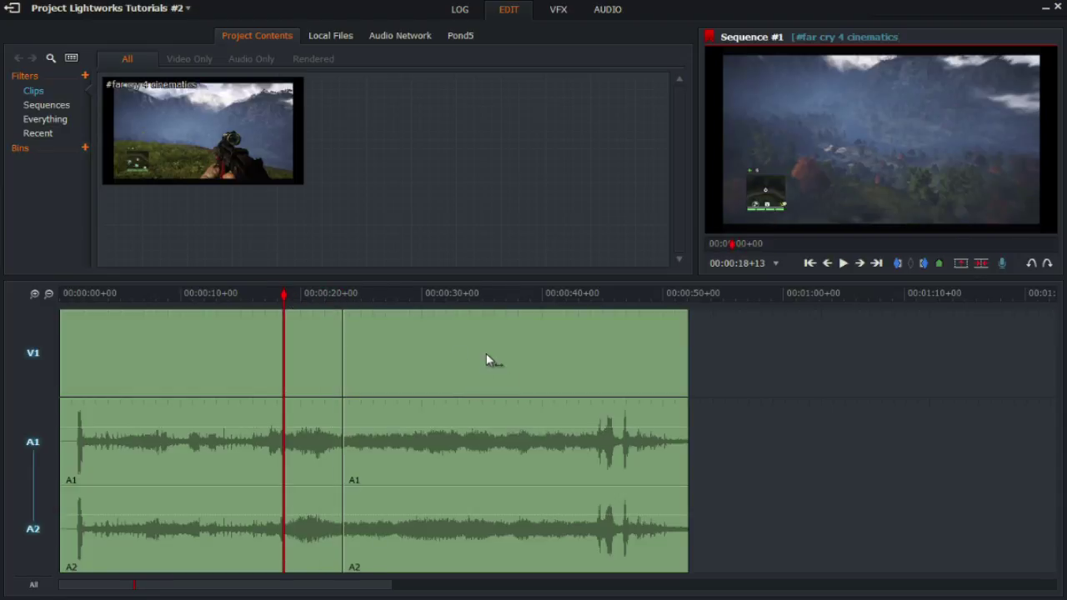
mouse_move(489, 362)
mouse_down()
mouse_move(539, 364)
mouse_move(495, 362)
mouse_up()
drag(428, 309, 190, 284)
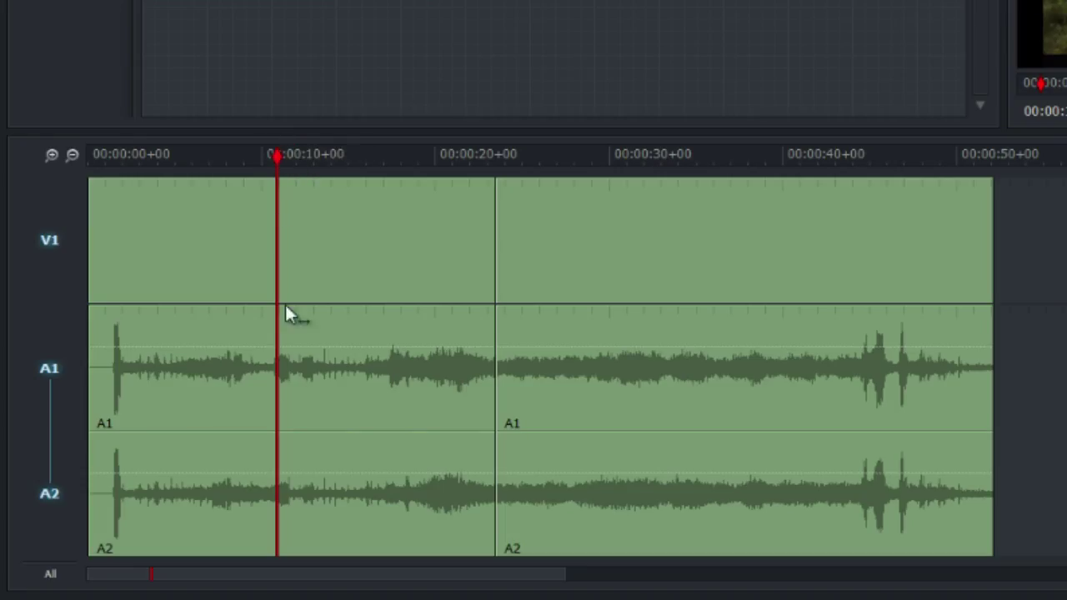
Step: Slip the first segment's footage within its existing start and 23-second cut points
right_click(291, 193)
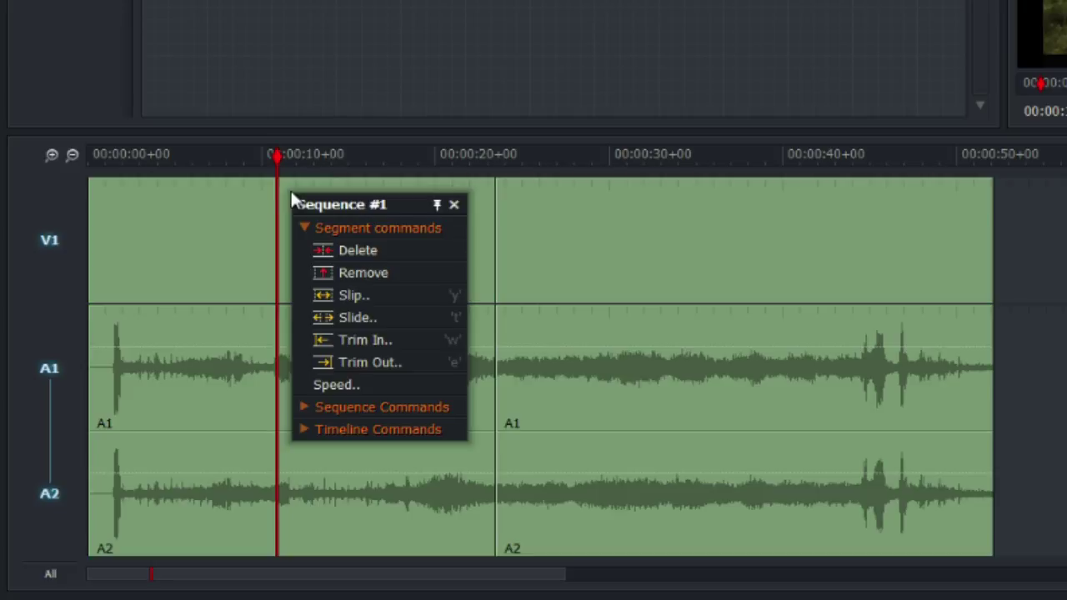
click(368, 299)
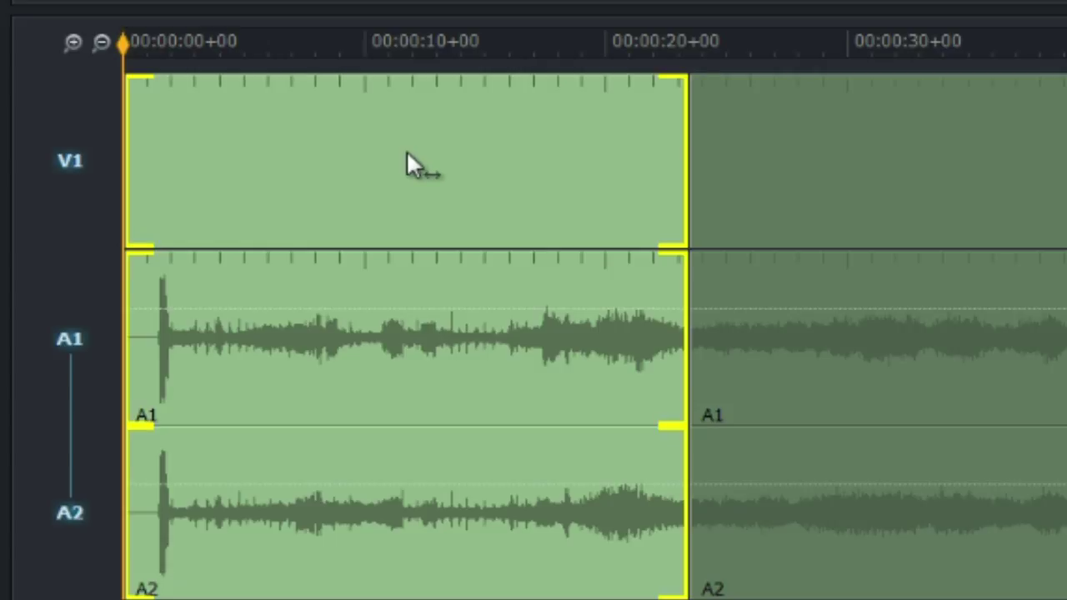
drag(407, 155, 241, 148)
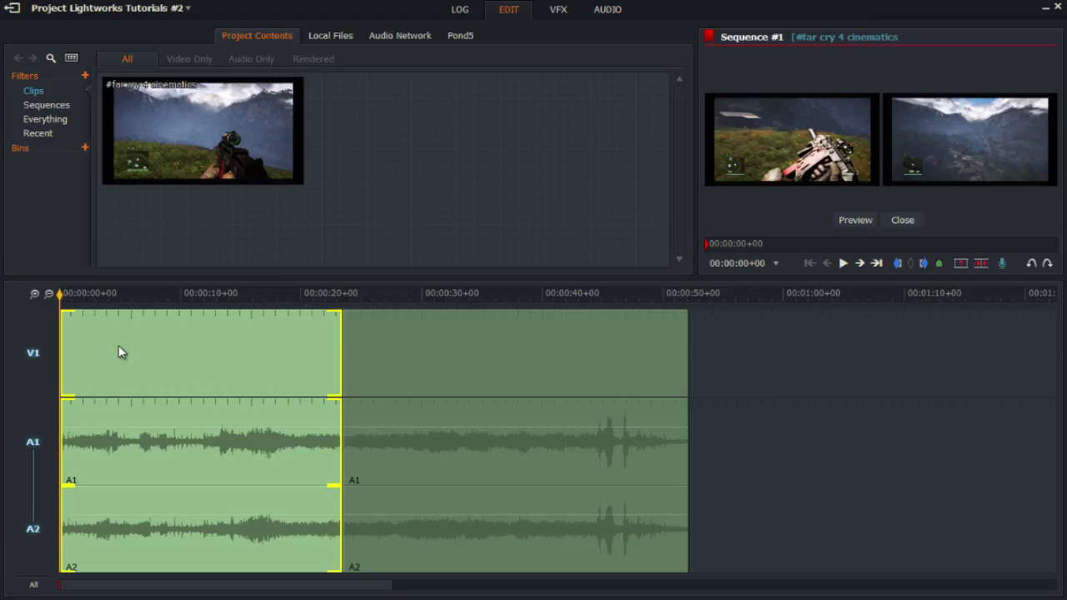
drag(119, 351, 209, 360)
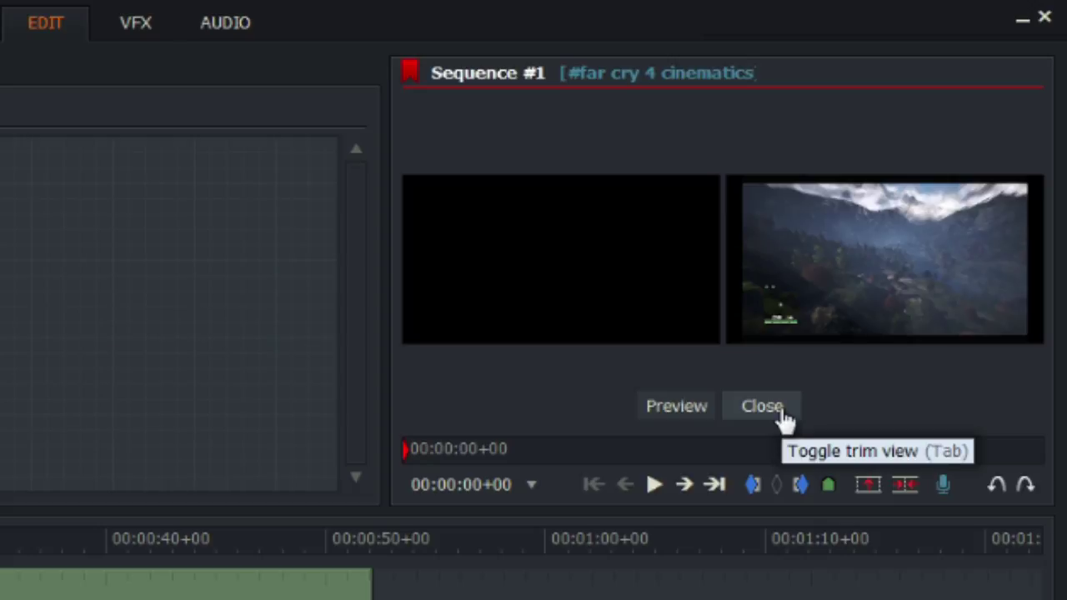
Step: Slide the second segment so the sequence ends around 00:00:57 instead of 52
click(783, 415)
click(325, 293)
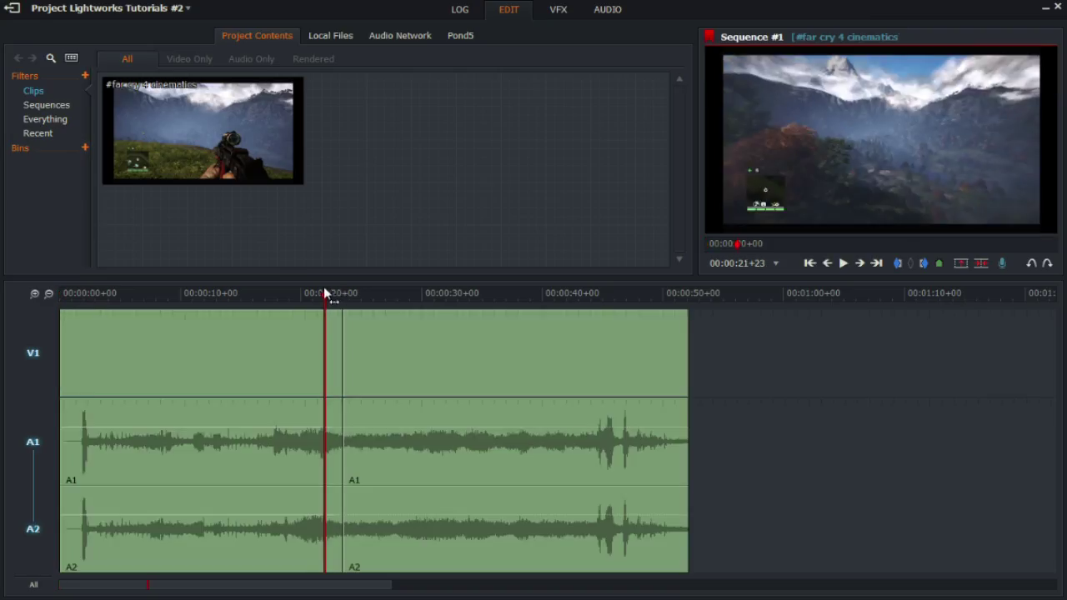
drag(325, 293, 268, 356)
right_click(281, 326)
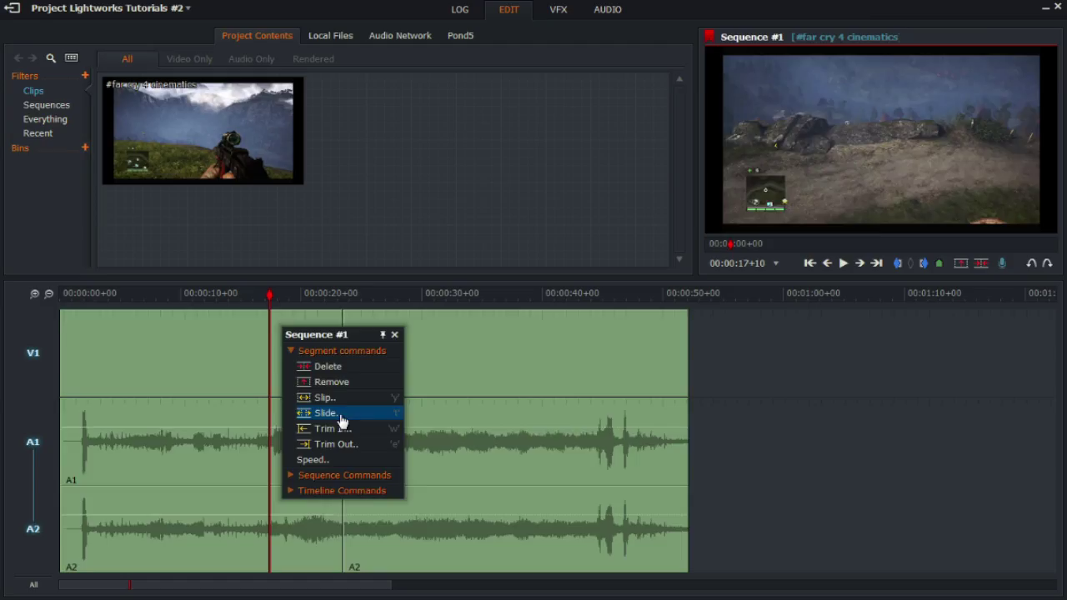
click(509, 306)
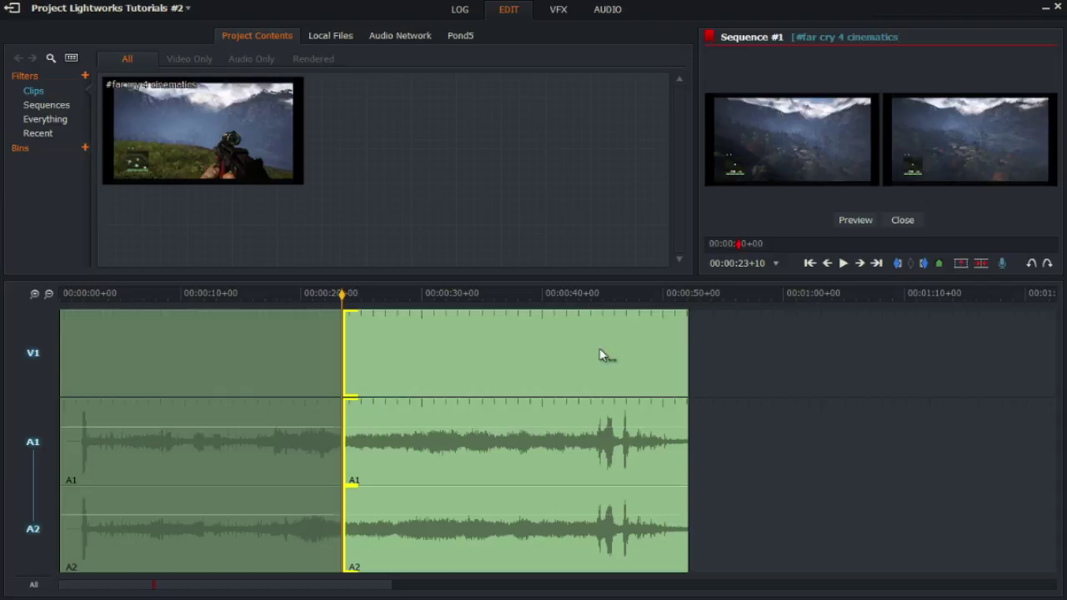
drag(407, 352, 416, 317)
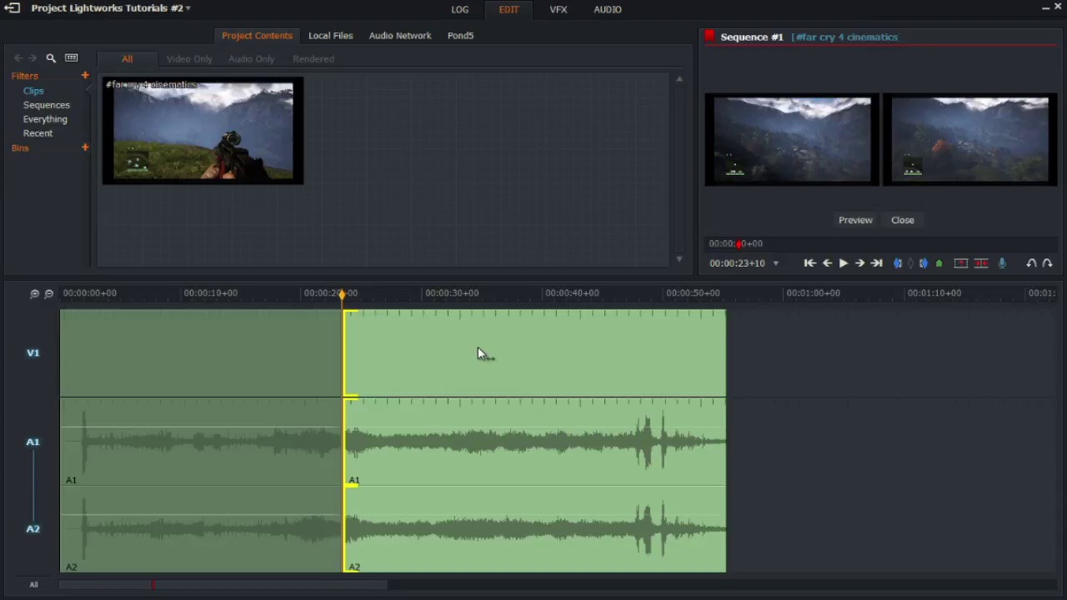
drag(478, 349, 436, 366)
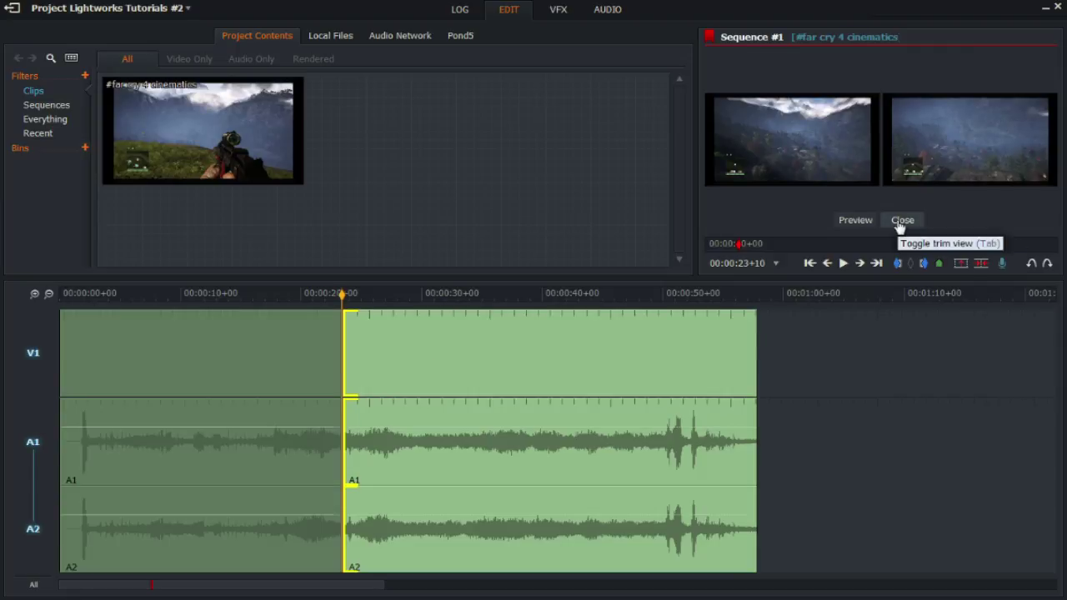
Step: Add a second cut to the clip at about 37 seconds
click(901, 223)
mouse_move(358, 293)
mouse_down()
mouse_move(529, 294)
mouse_move(374, 295)
mouse_up()
key(c)
Step: Slide the new middle segment to sit between roughly 00:00:26 and 00:00:40
right_click(404, 341)
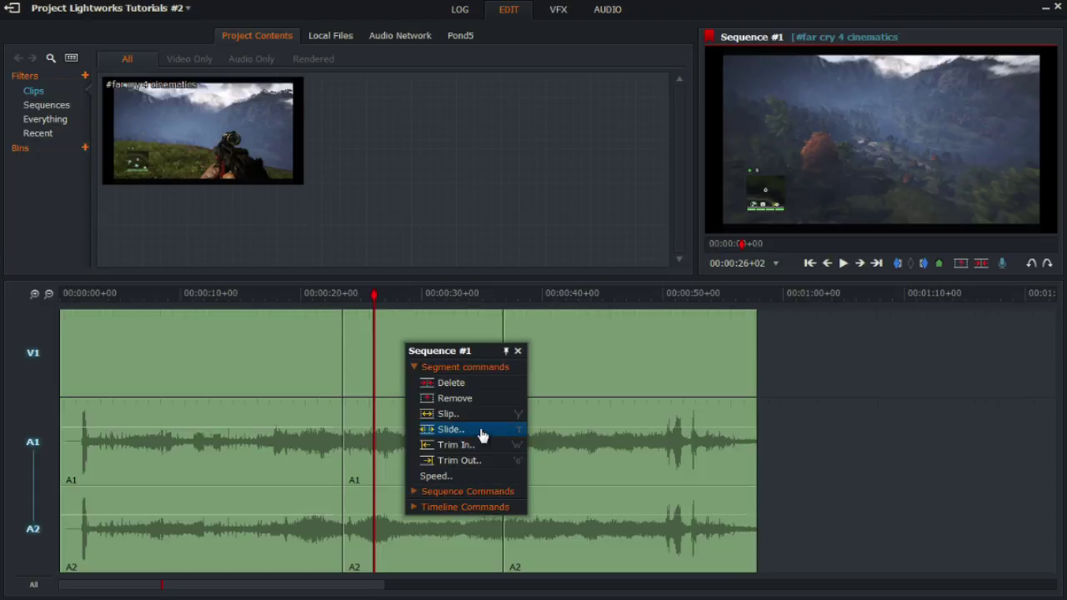
click(481, 430)
drag(437, 353, 410, 364)
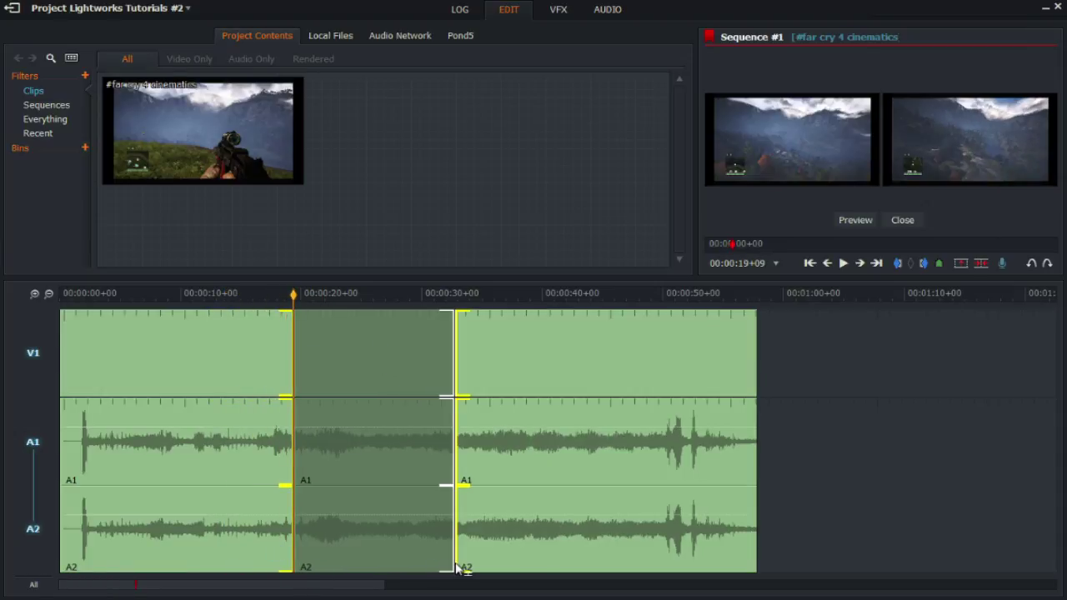
drag(370, 359, 230, 358)
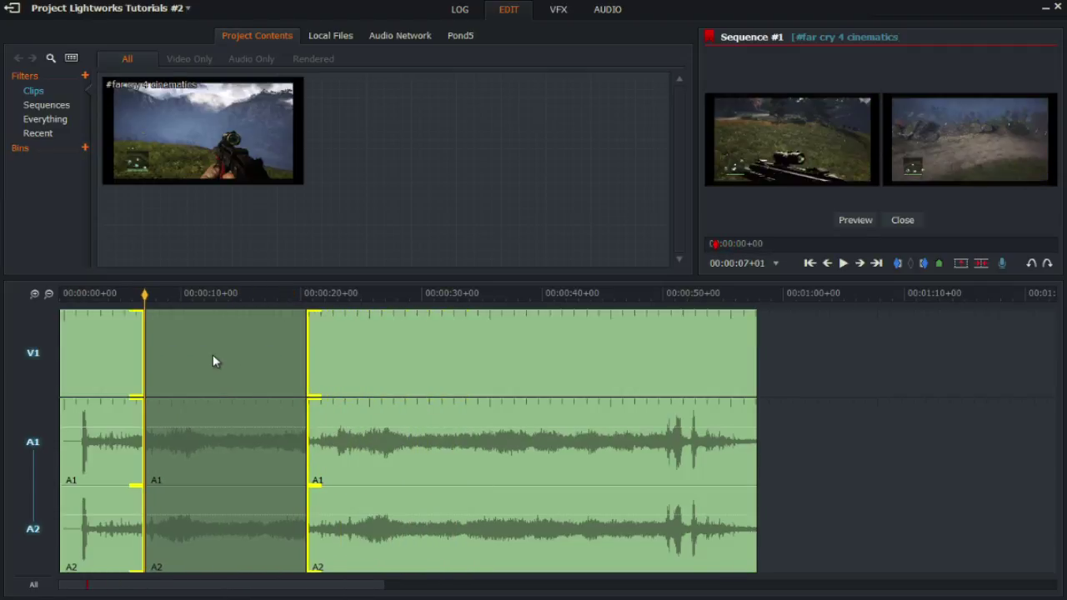
drag(212, 361, 196, 361)
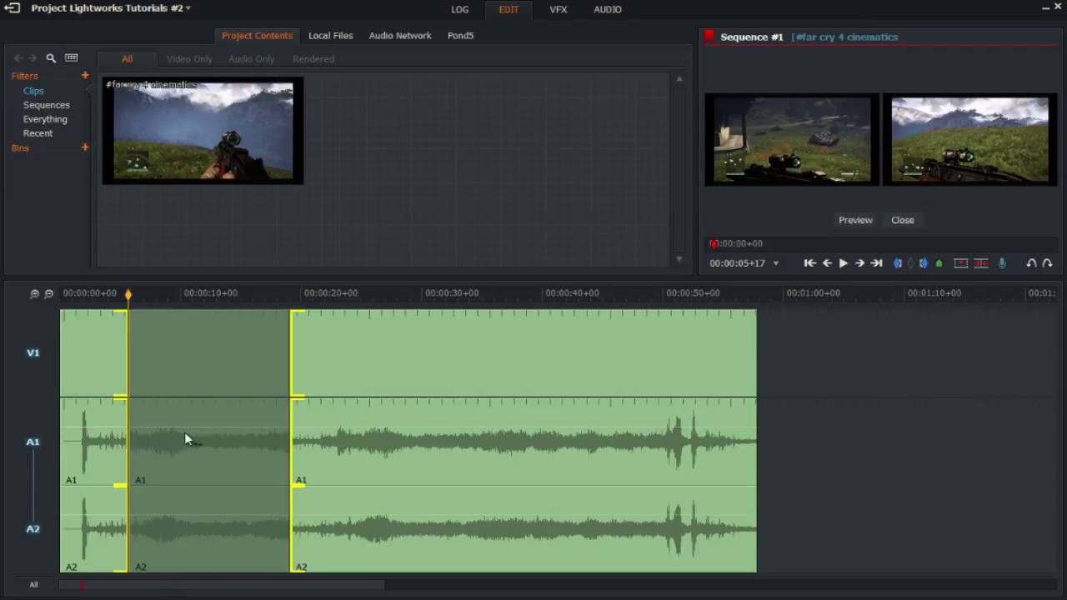
drag(220, 358, 322, 354)
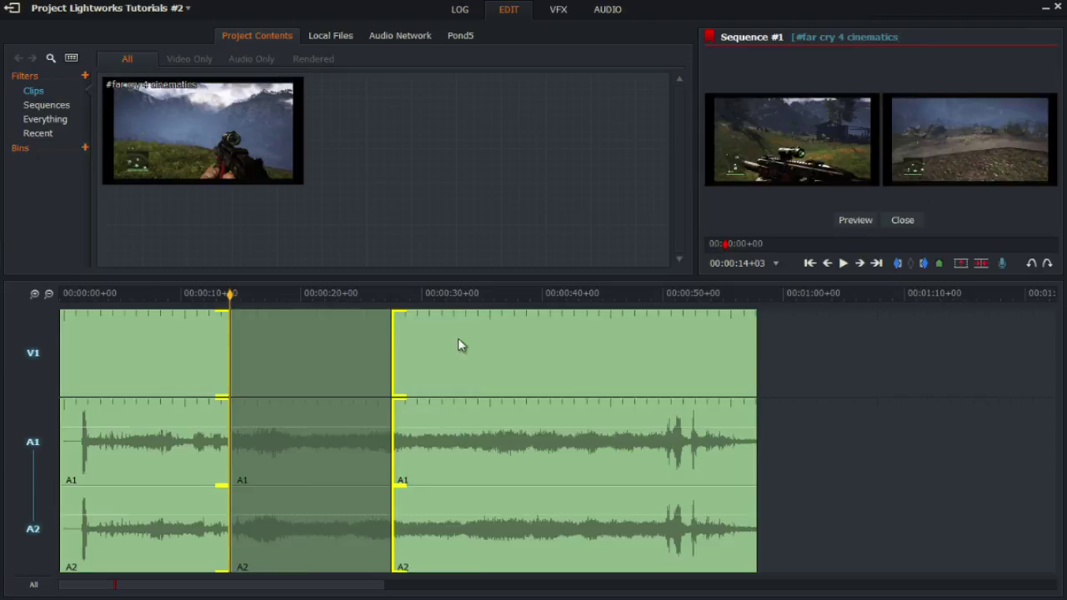
mouse_move(458, 338)
mouse_down()
mouse_move(574, 350)
mouse_move(609, 329)
mouse_up()
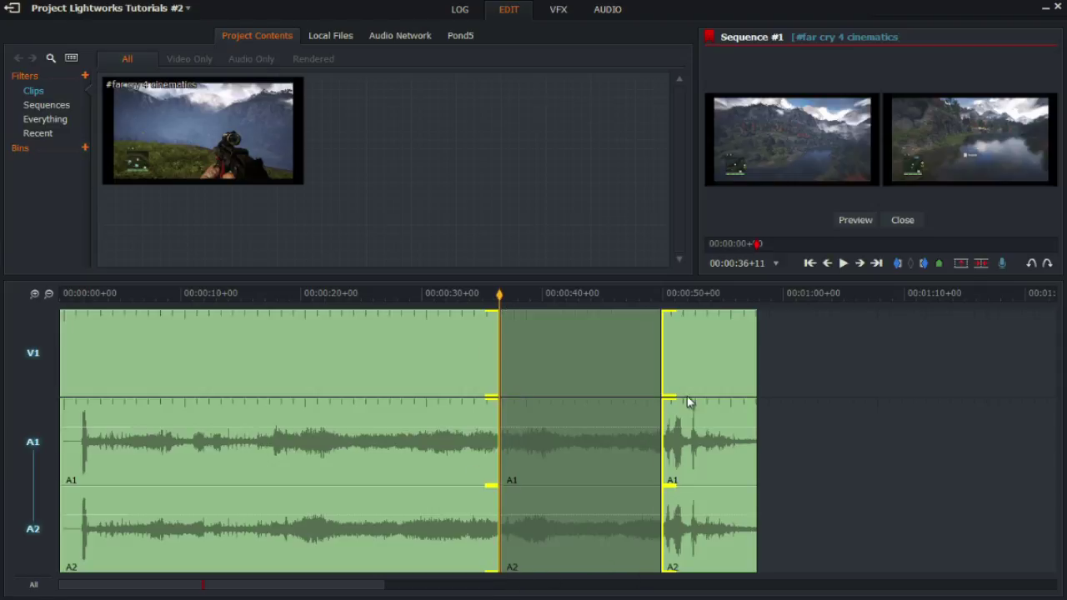
drag(588, 350, 330, 359)
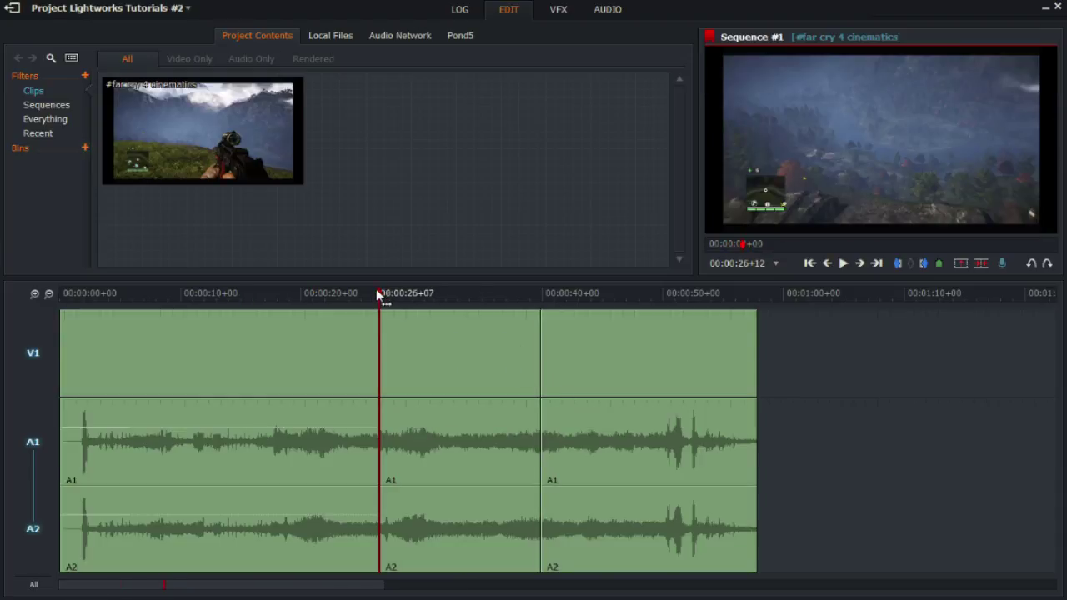
drag(376, 293, 250, 310)
Step: Move the playhead to about 31 seconds over the middle segment
click(332, 295)
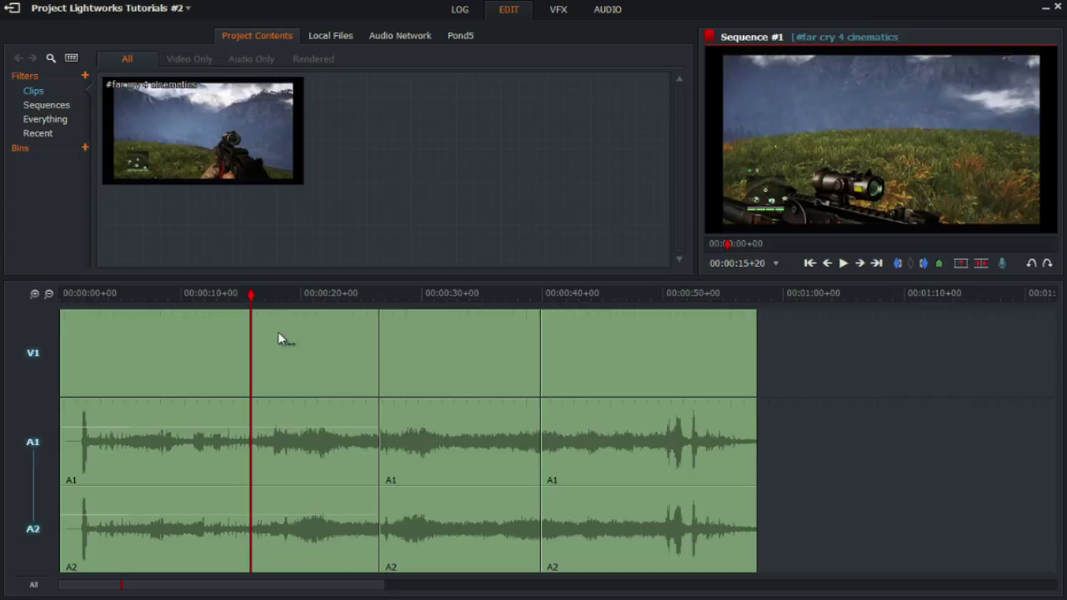
right_click(282, 341)
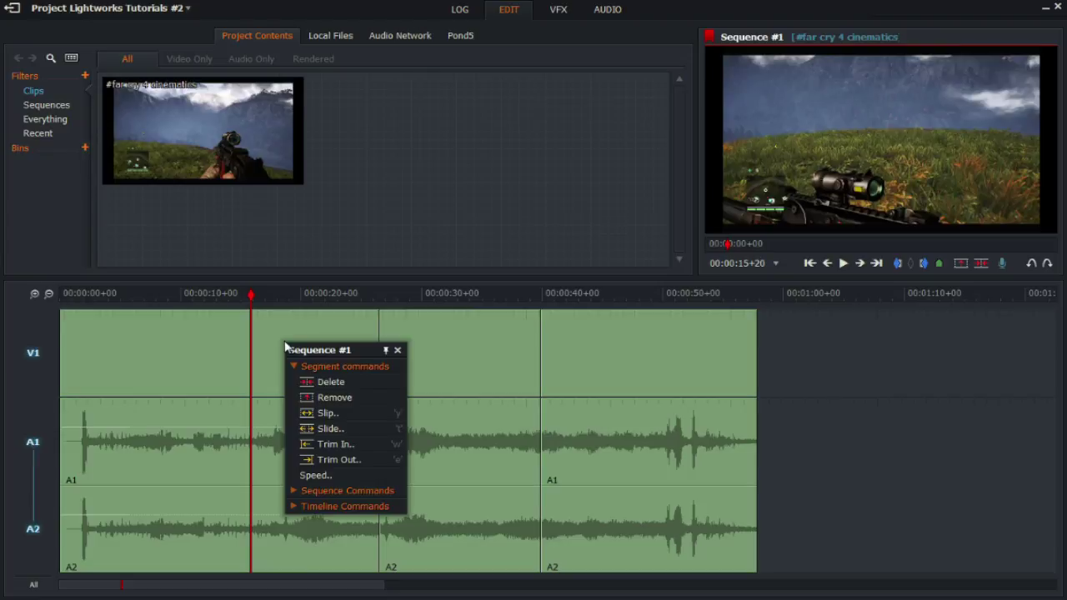
click(399, 351)
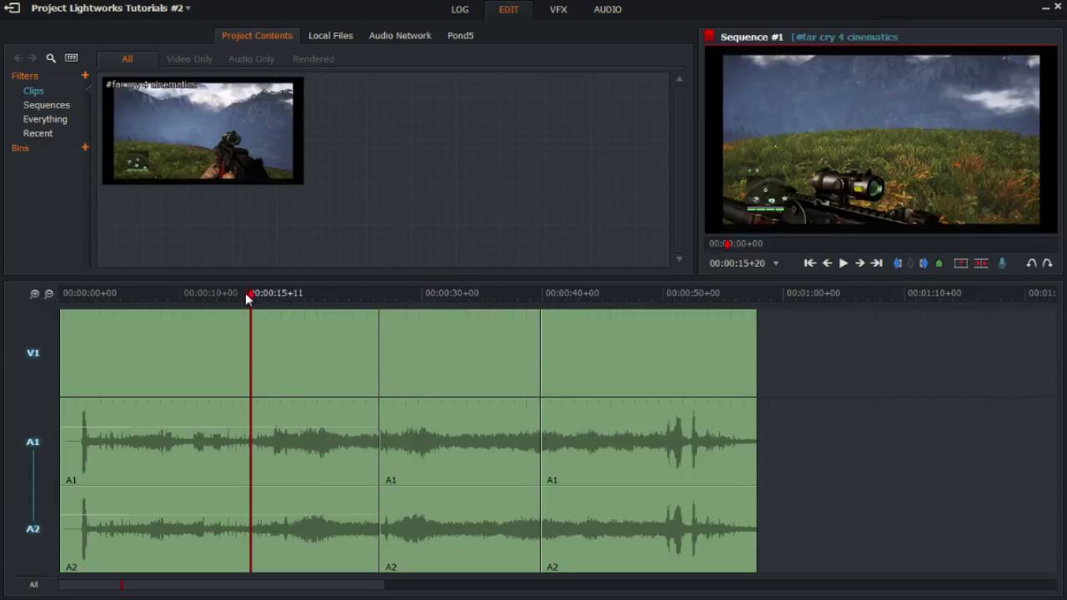
drag(247, 298, 433, 301)
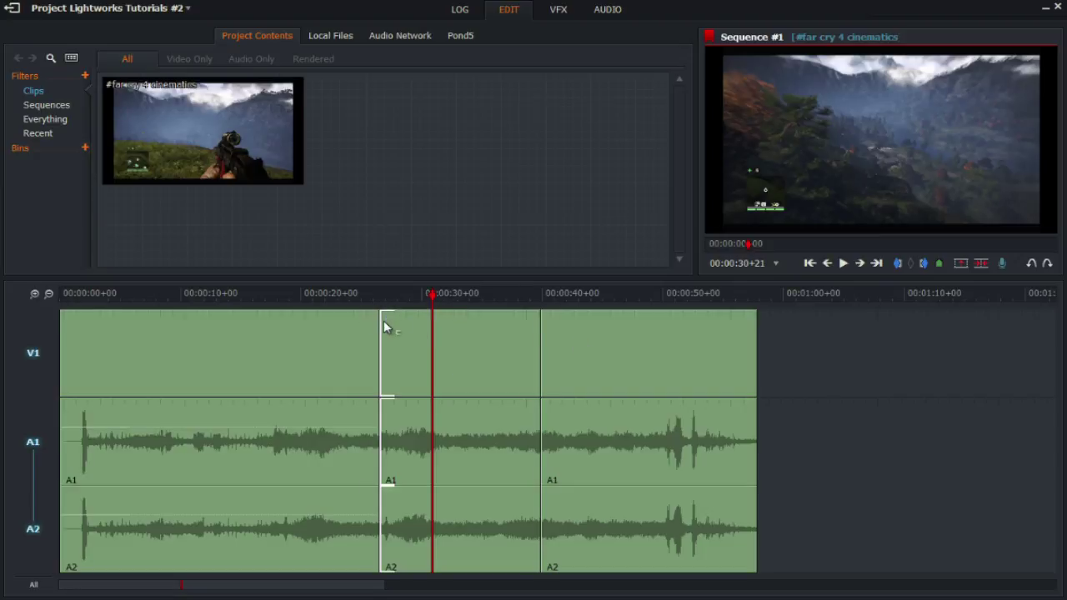
Step: Trim In the middle segment so its cut lands near 00:00:49 and the sequence ends near 00:01:07
right_click(446, 331)
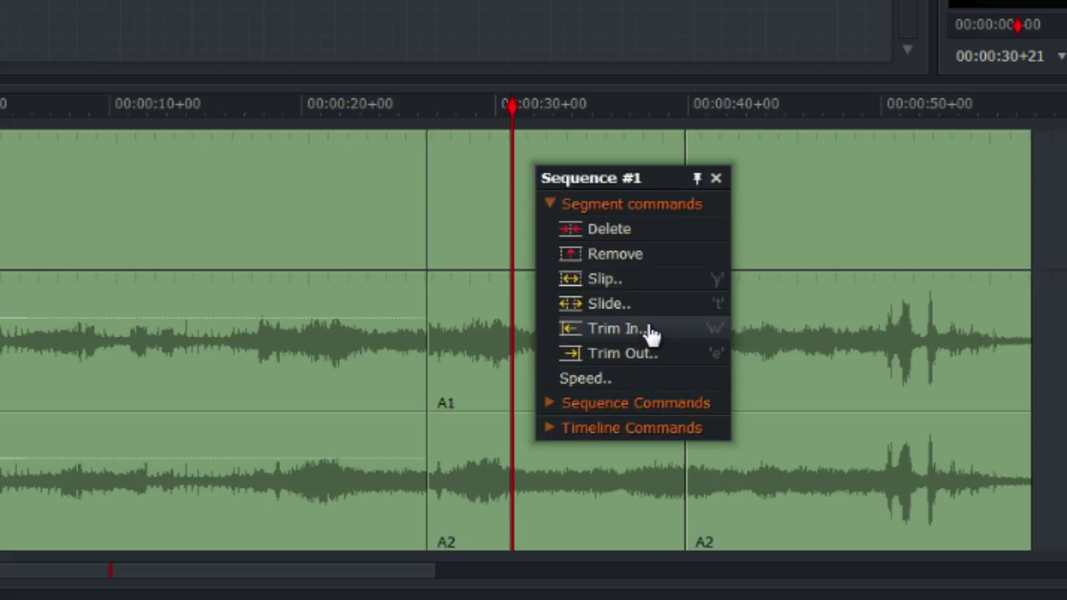
click(652, 330)
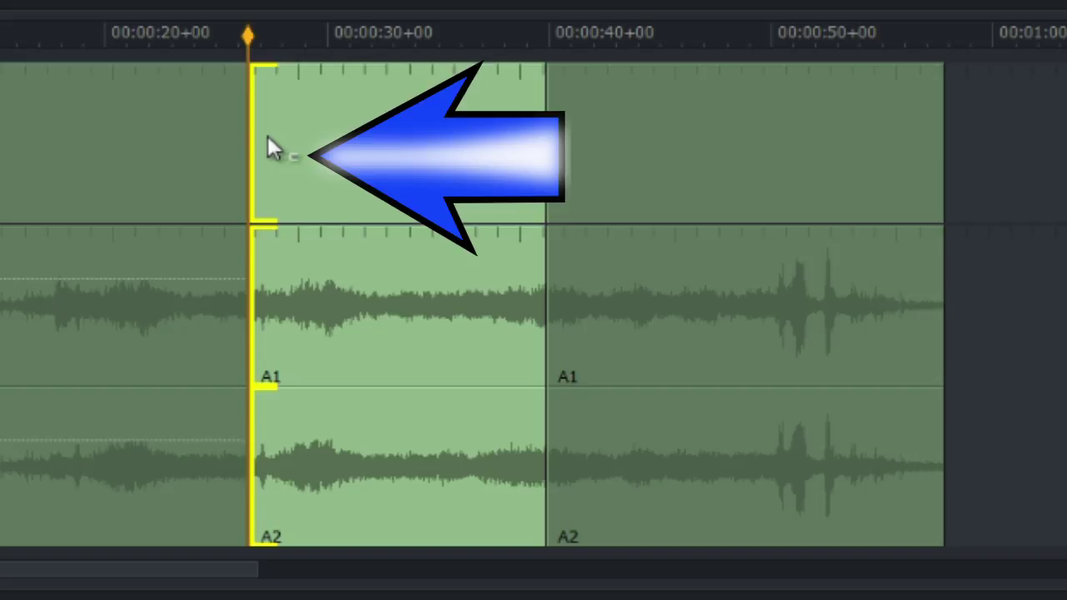
drag(267, 139, 155, 135)
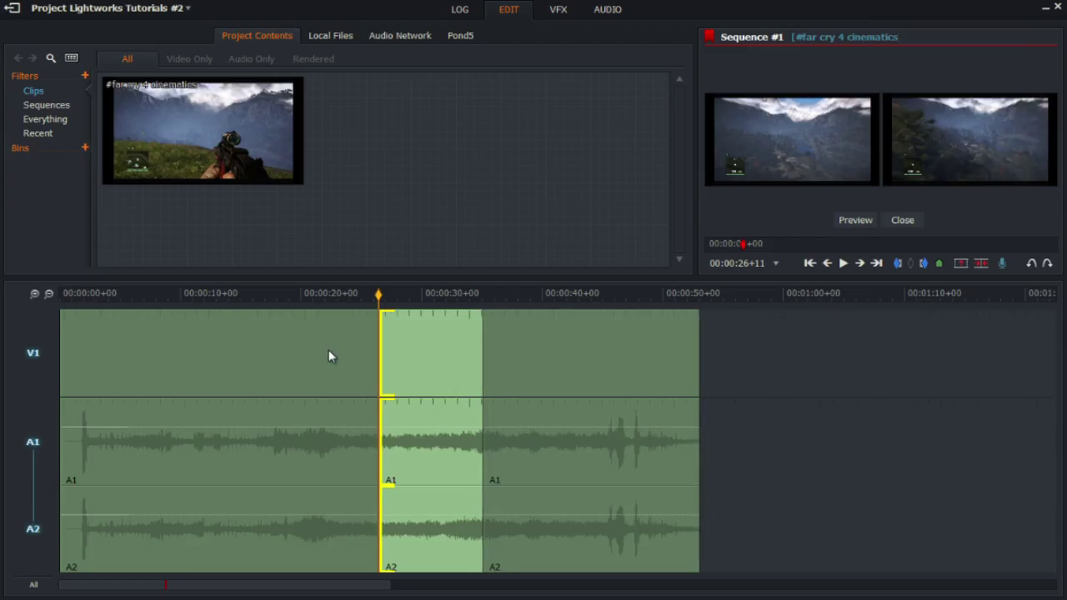
drag(328, 351, 511, 354)
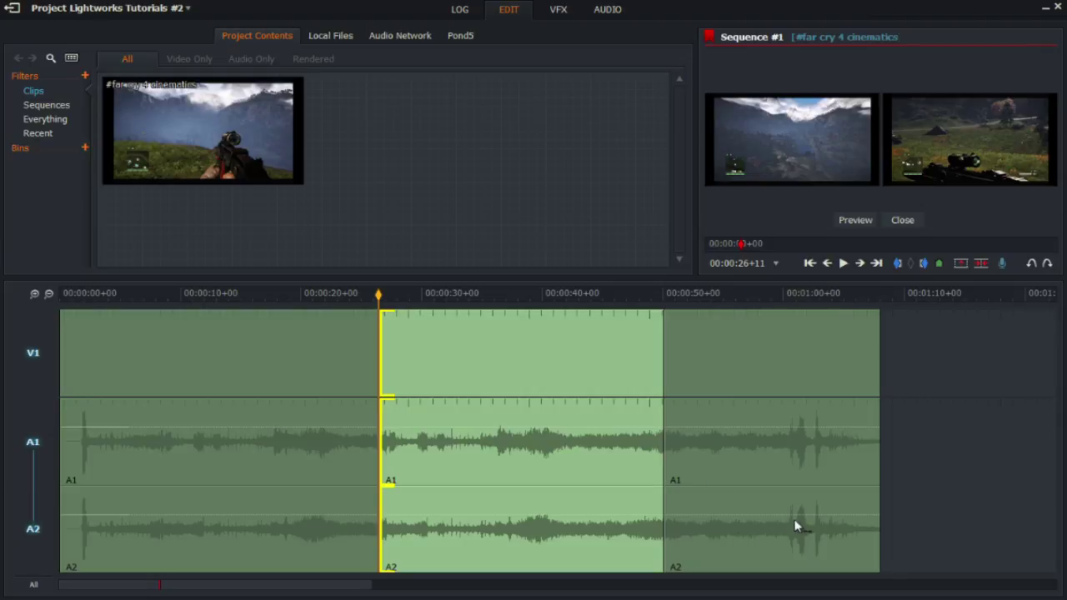
drag(610, 355, 383, 351)
click(902, 221)
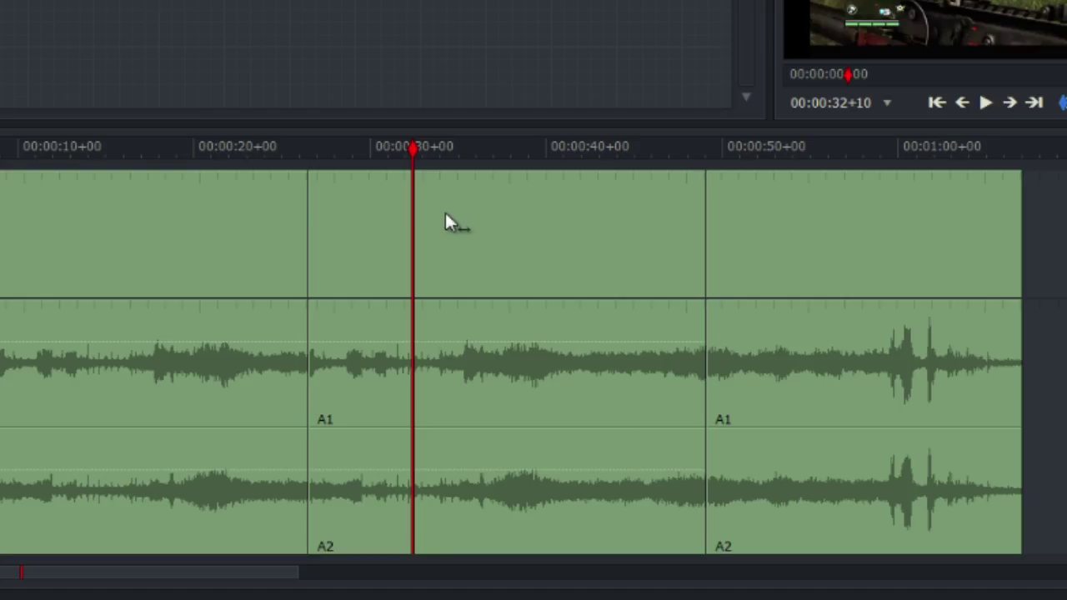
Step: Trim only the outgoing side of the middle clip's end back to about 00:00:46
right_click(474, 341)
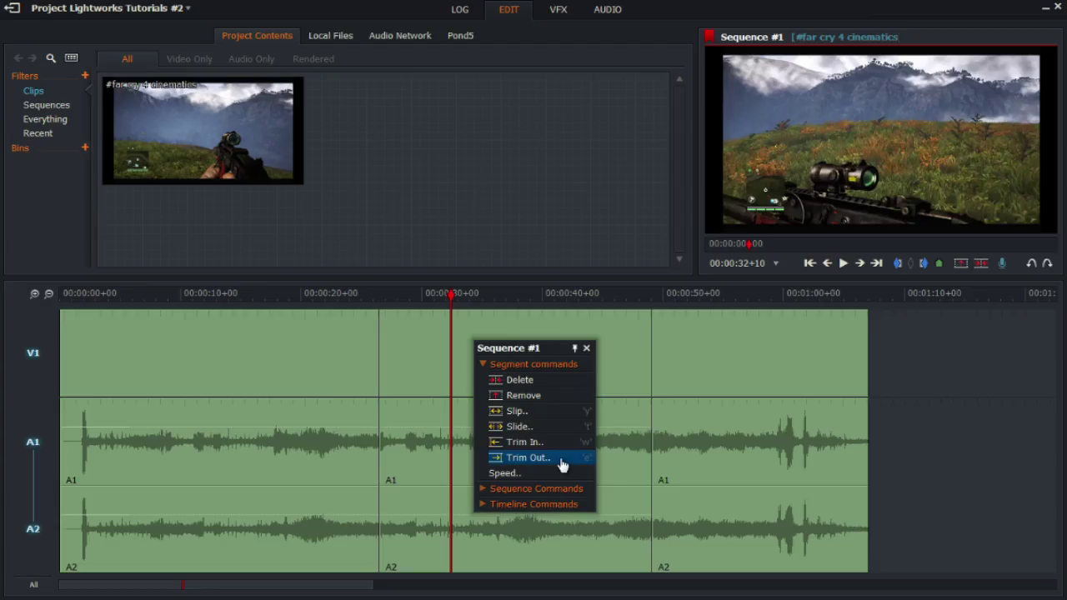
click(574, 398)
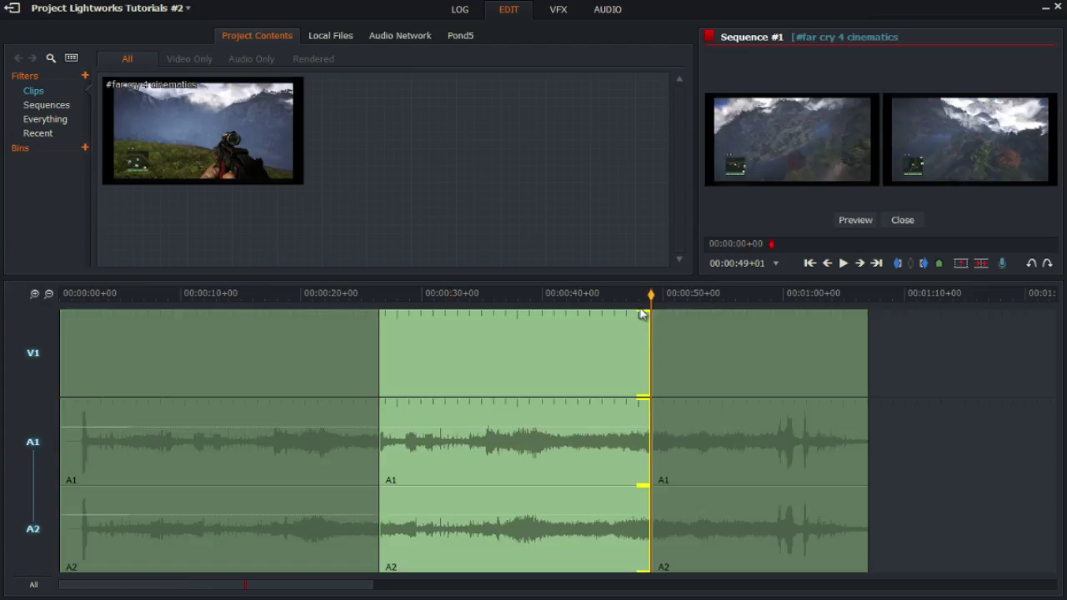
click(655, 316)
click(640, 404)
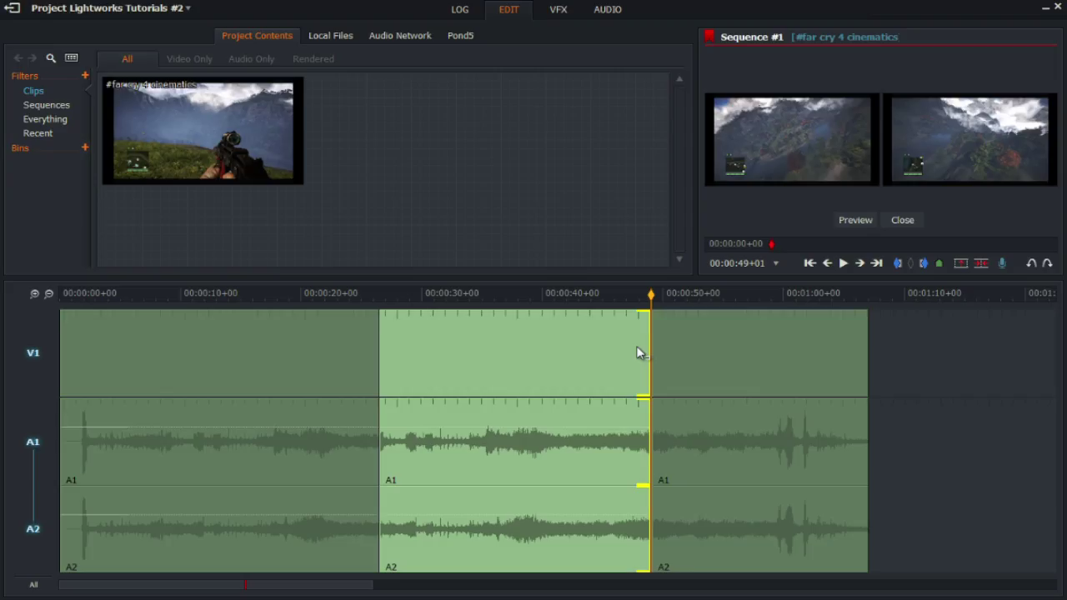
drag(637, 349, 643, 389)
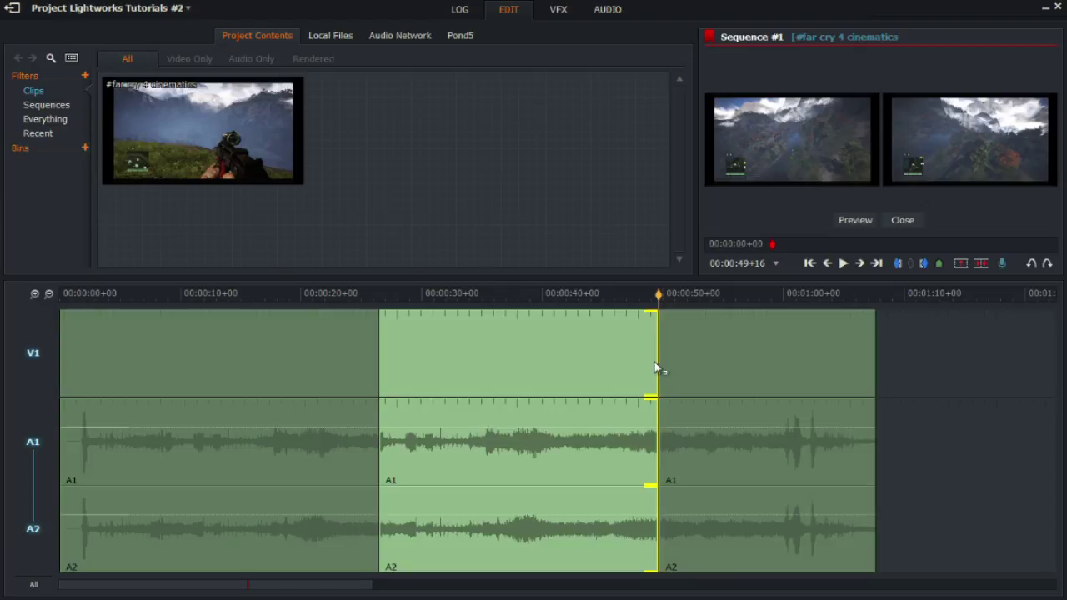
drag(644, 357, 764, 525)
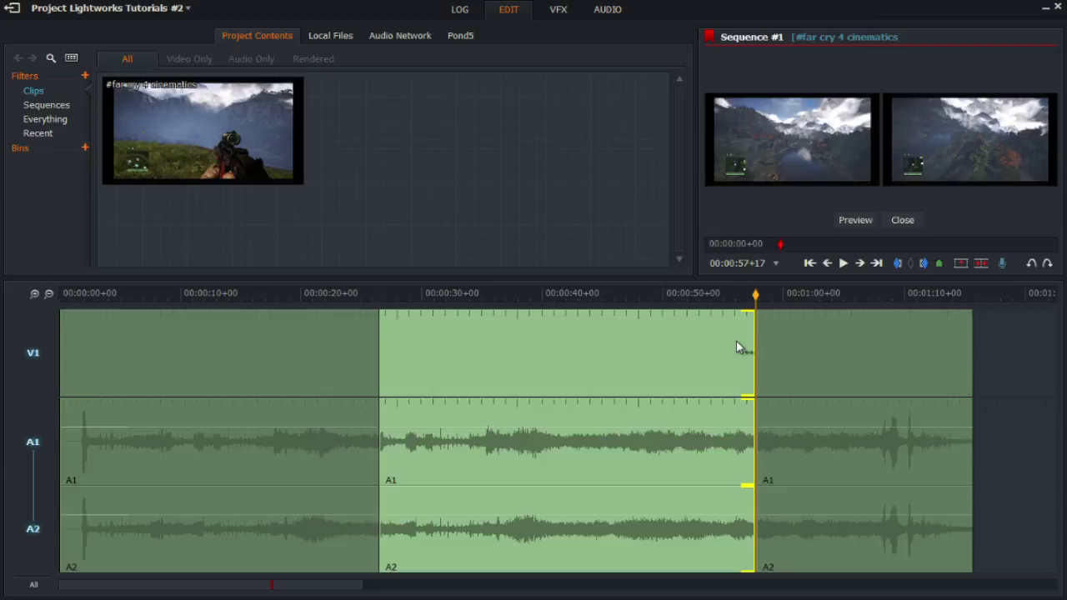
drag(739, 343, 594, 348)
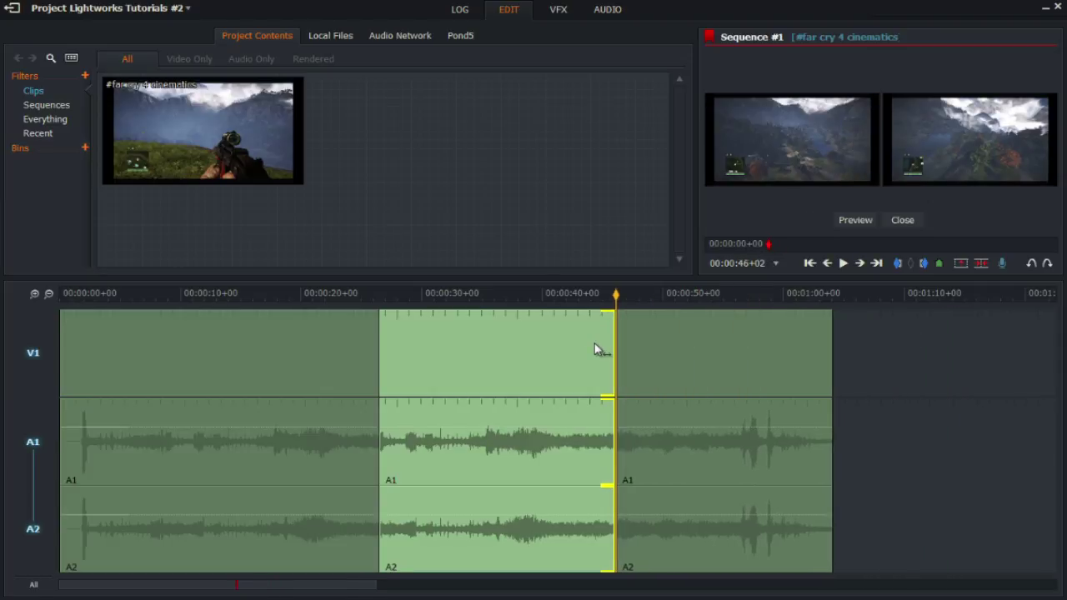
Step: With the playhead at 00:00:23, reveal the Sequence Commands Tracks options for adding tracks
click(907, 222)
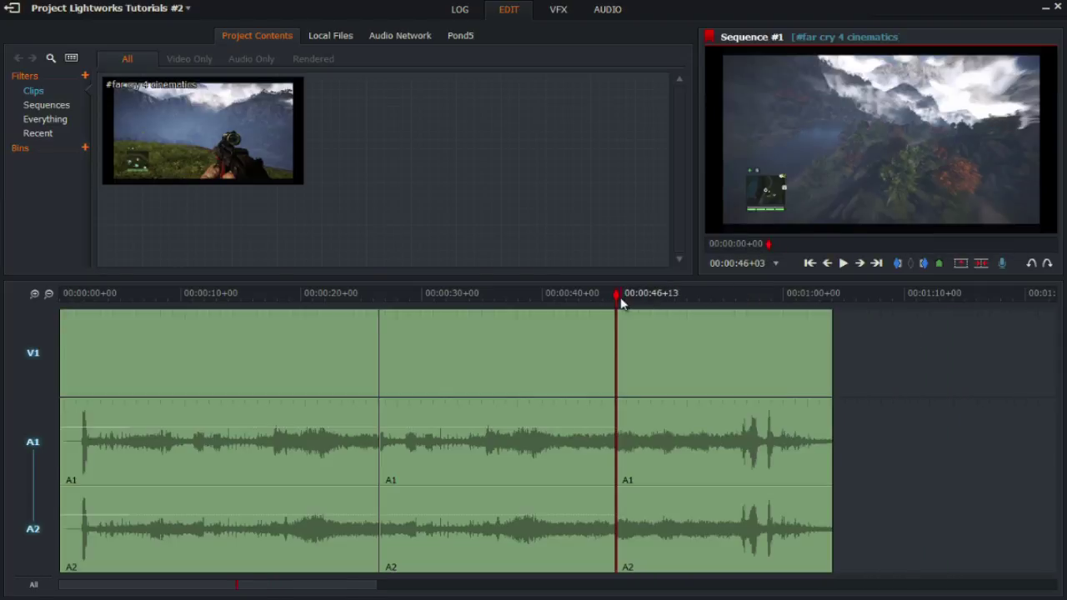
drag(622, 303, 348, 300)
right_click(435, 334)
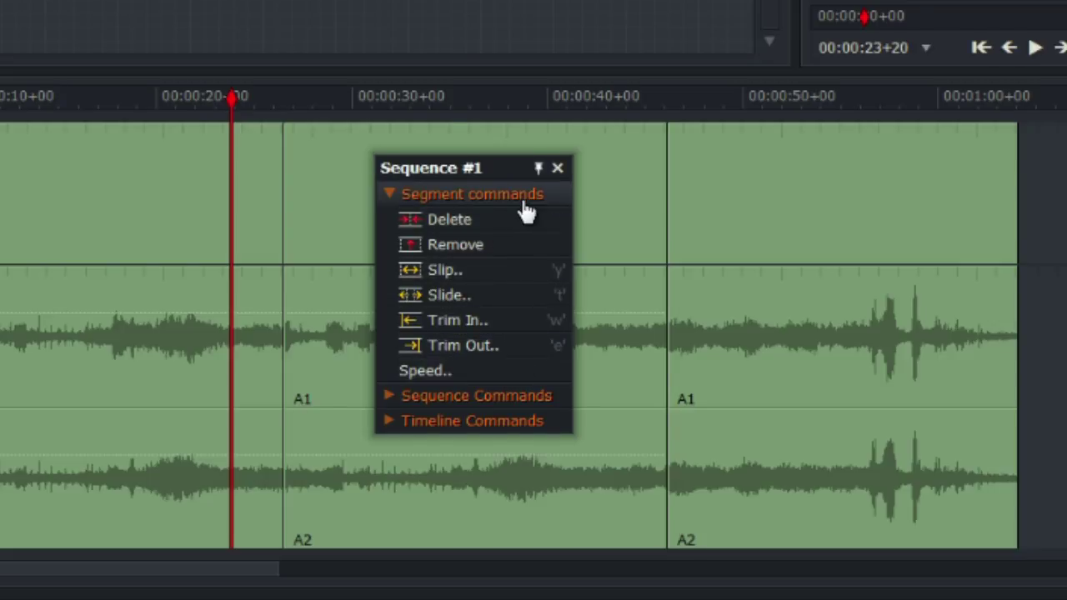
click(399, 198)
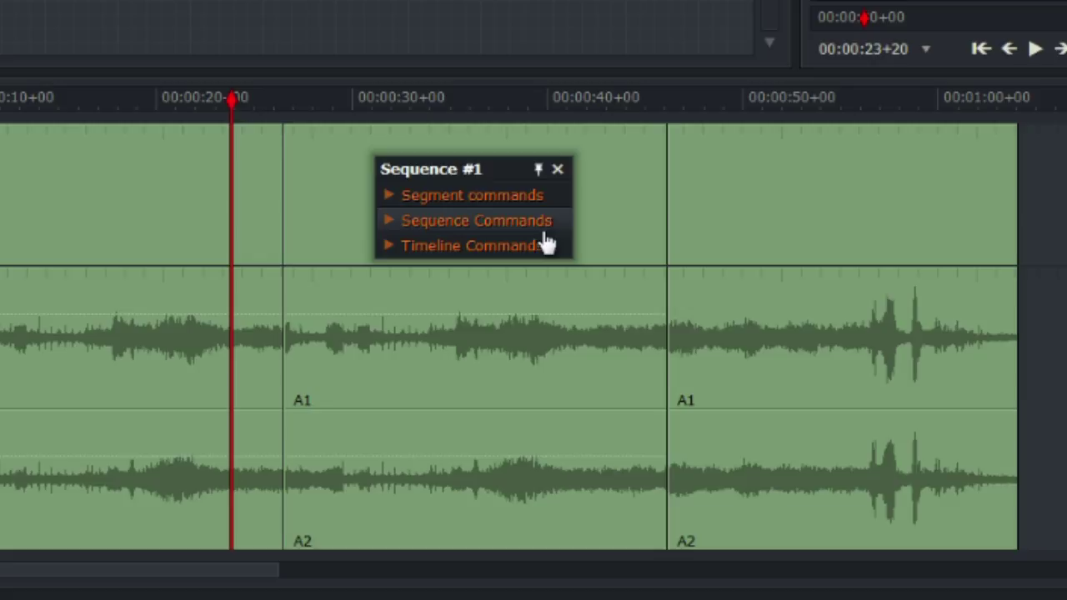
click(544, 224)
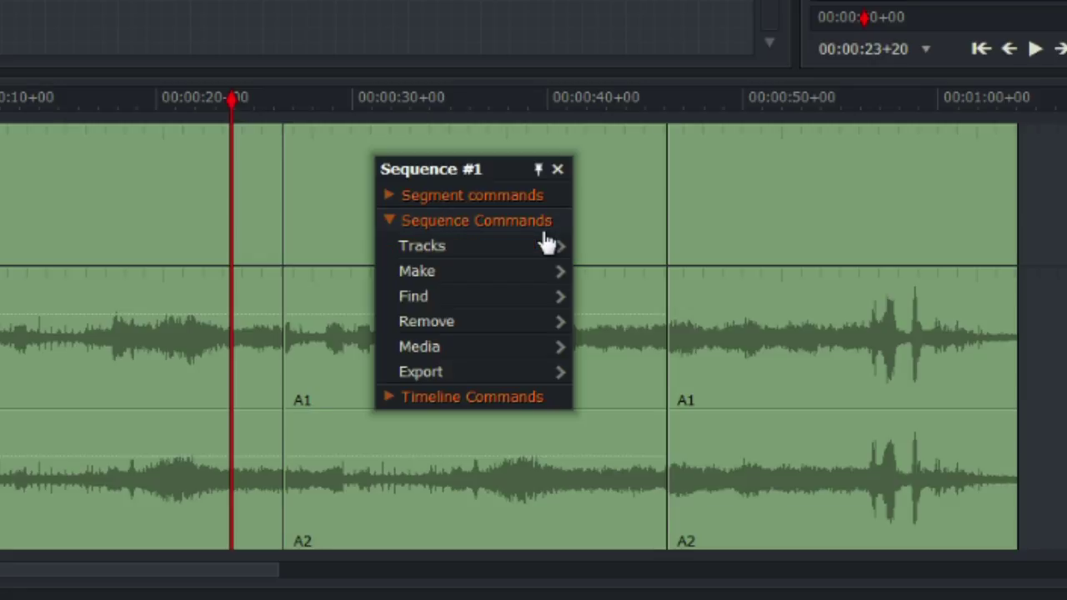
mouse_move(504, 248)
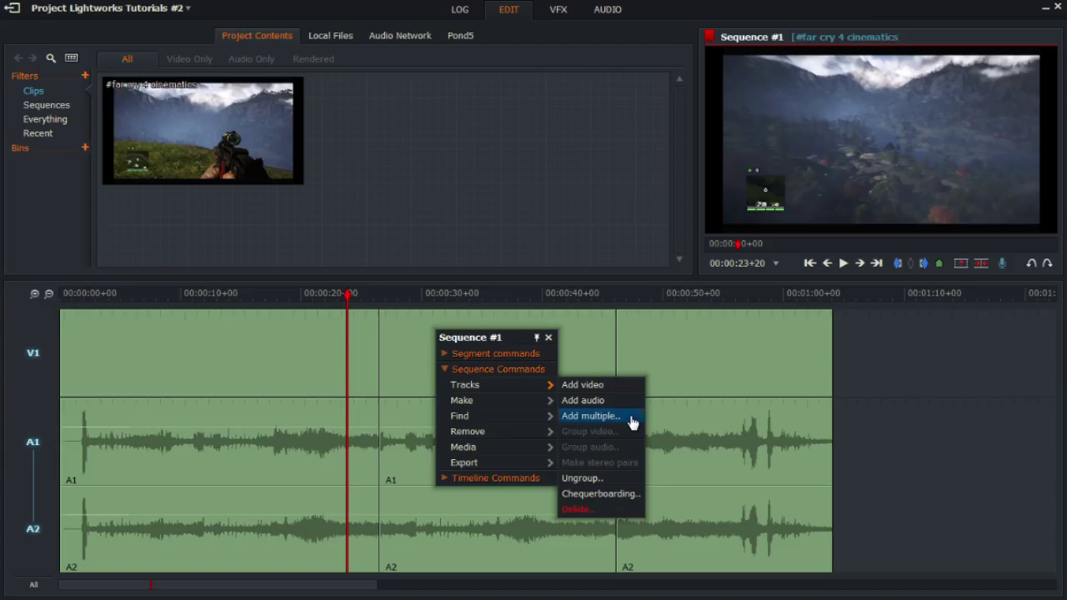
Step: Set Add multiple tracks to Type Audio, Number to add 2, Location After A1/A2
click(632, 422)
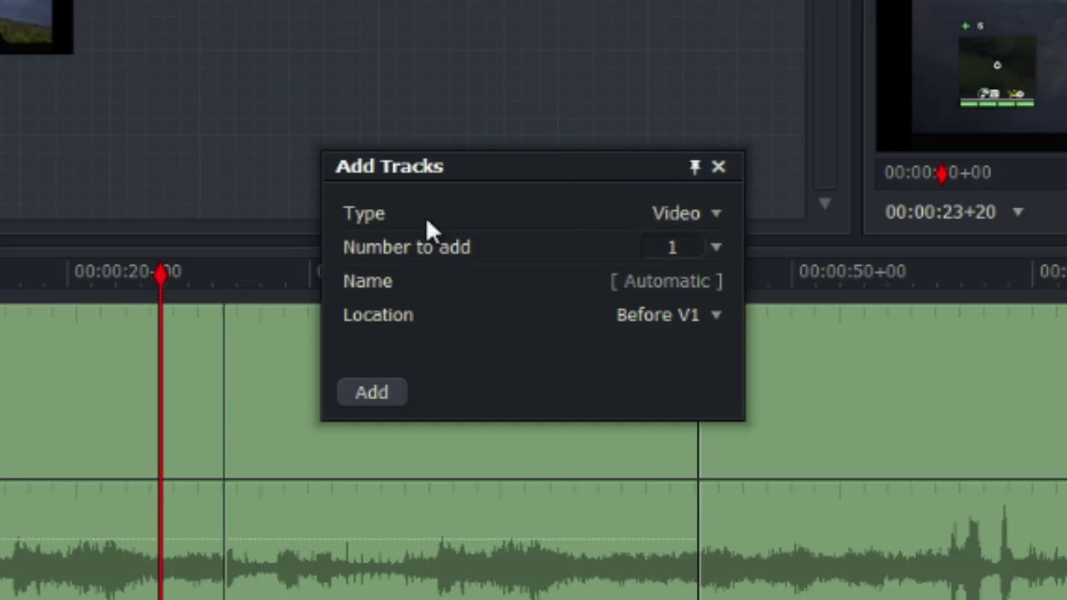
click(722, 214)
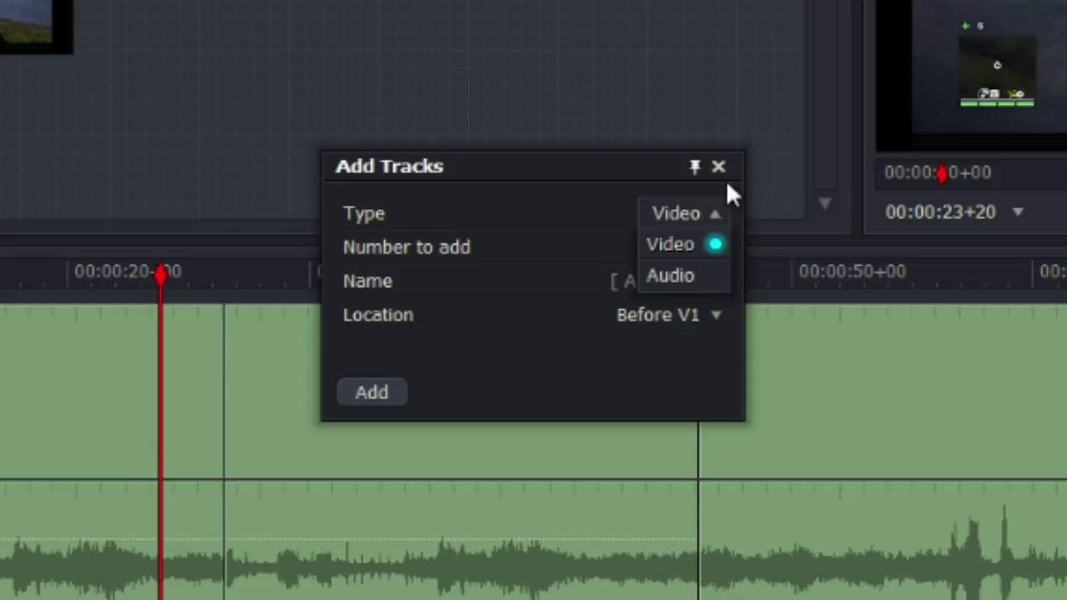
click(721, 247)
click(720, 248)
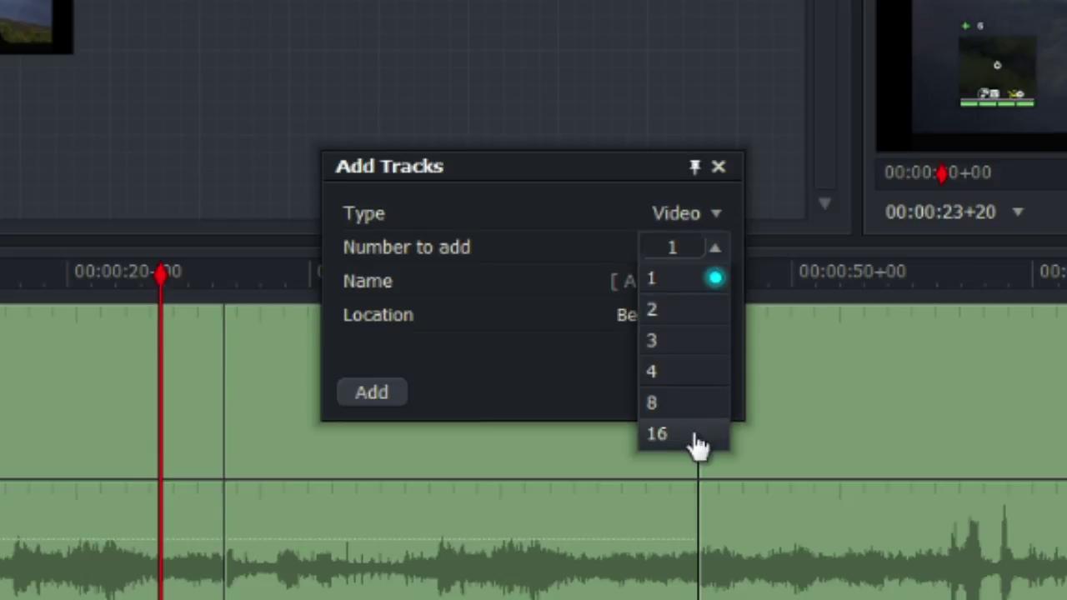
click(538, 387)
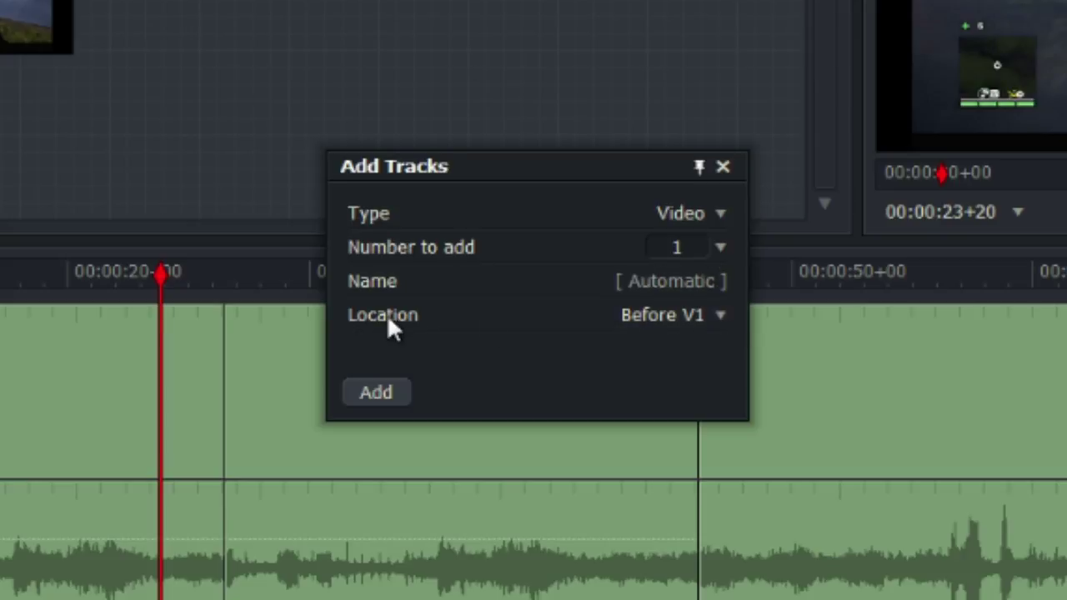
click(716, 327)
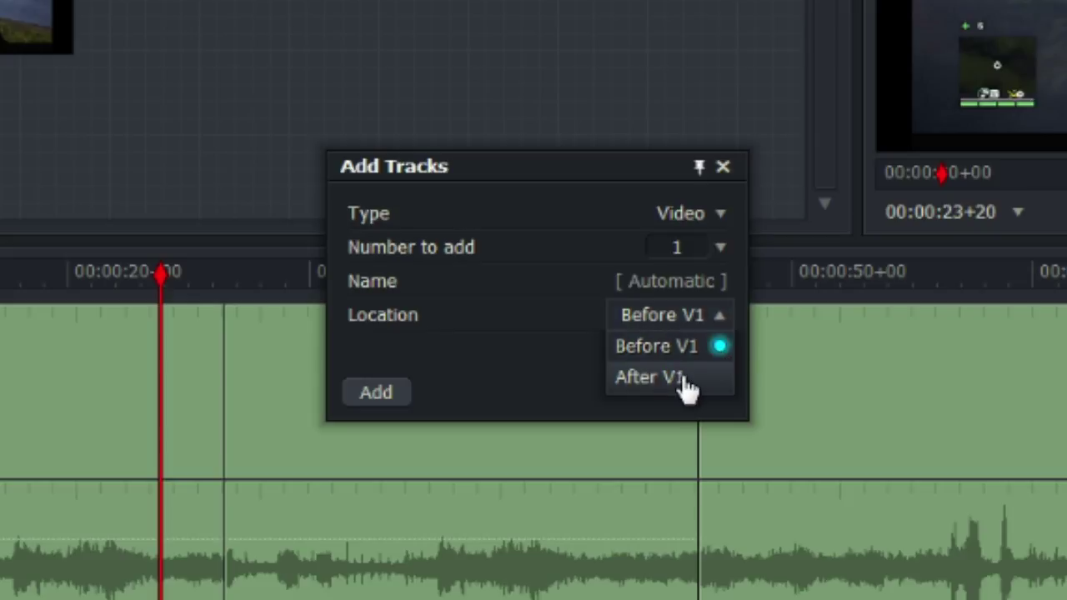
click(514, 353)
scroll(738, 204, down, 1)
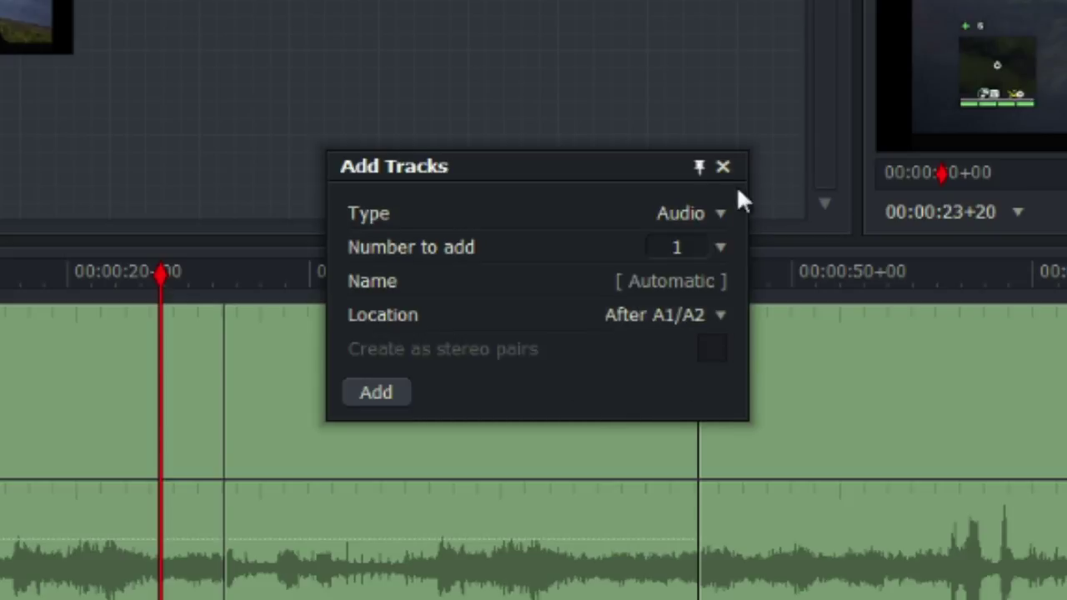
click(714, 326)
click(732, 248)
click(714, 311)
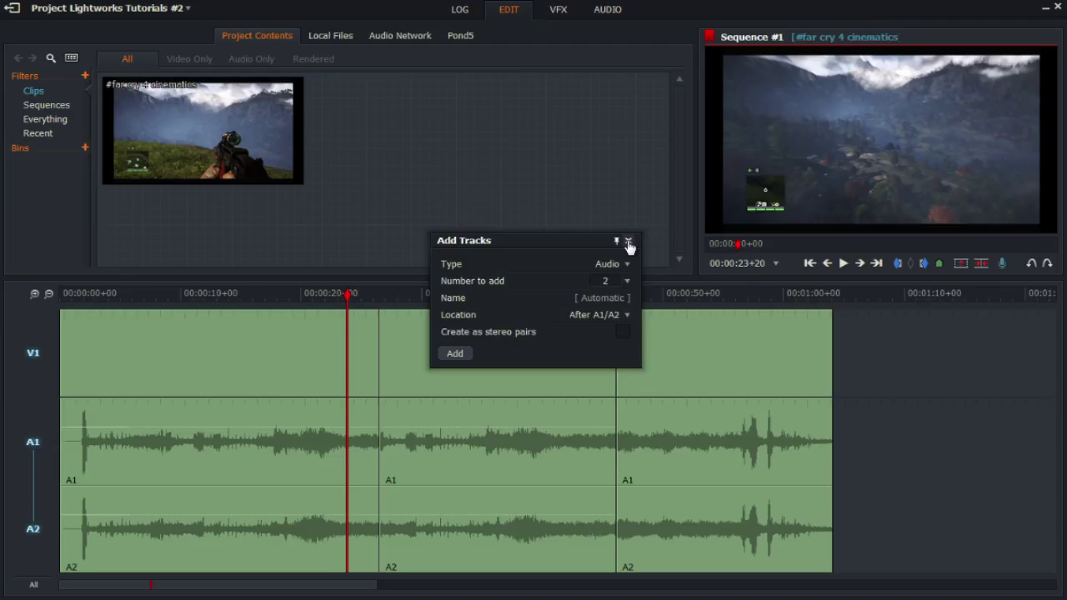
Step: Dismiss Add Tracks, then open Tracks > Ungroup.. and select the A1/A2 audio pair
click(376, 392)
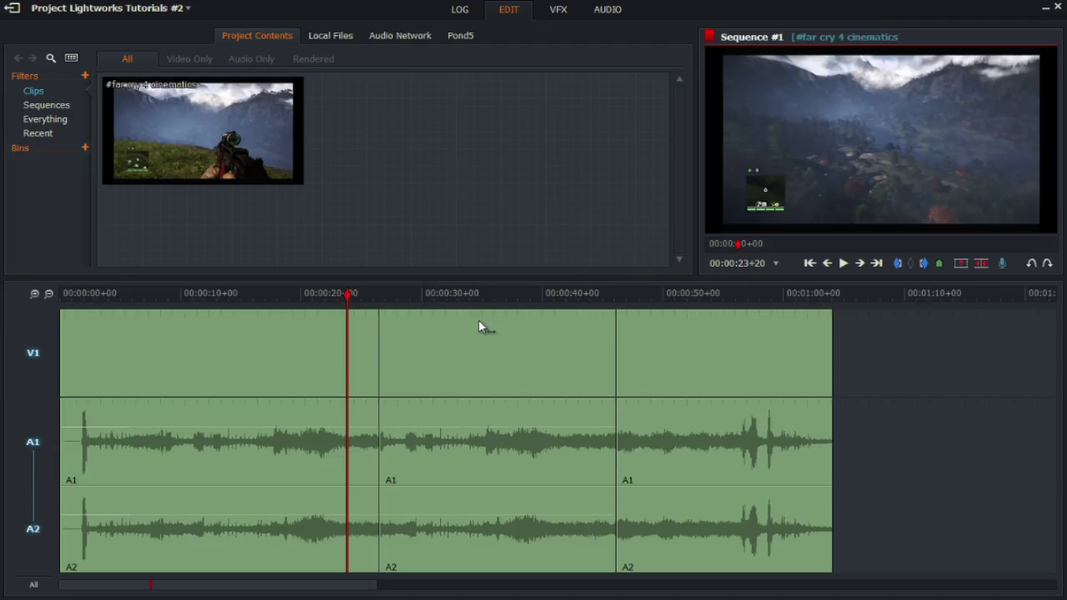
click(417, 291)
right_click(447, 339)
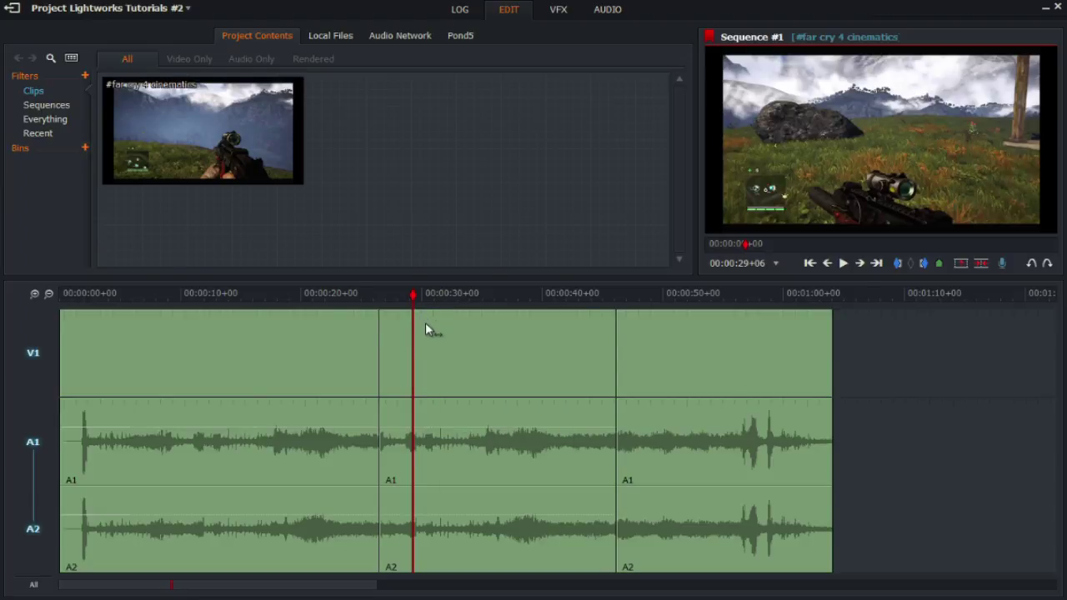
right_click(425, 325)
mouse_move(488, 382)
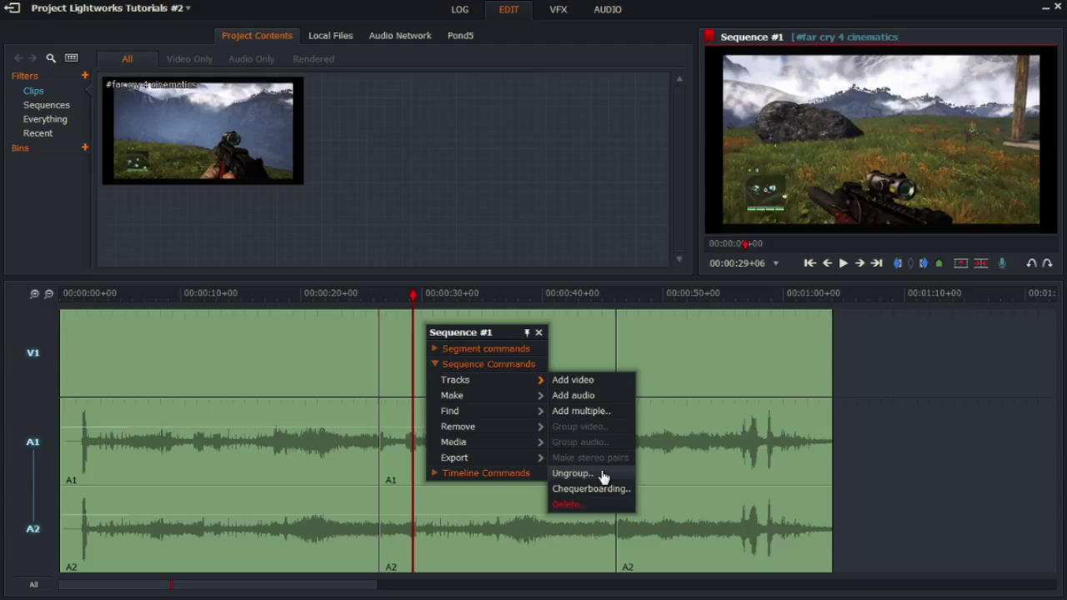
click(573, 474)
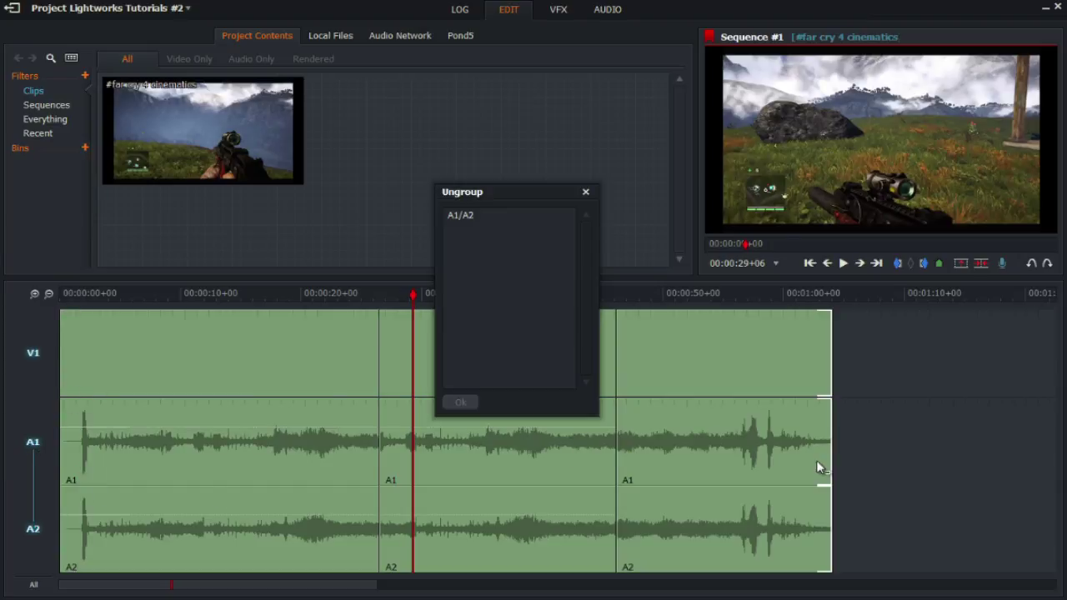
click(467, 218)
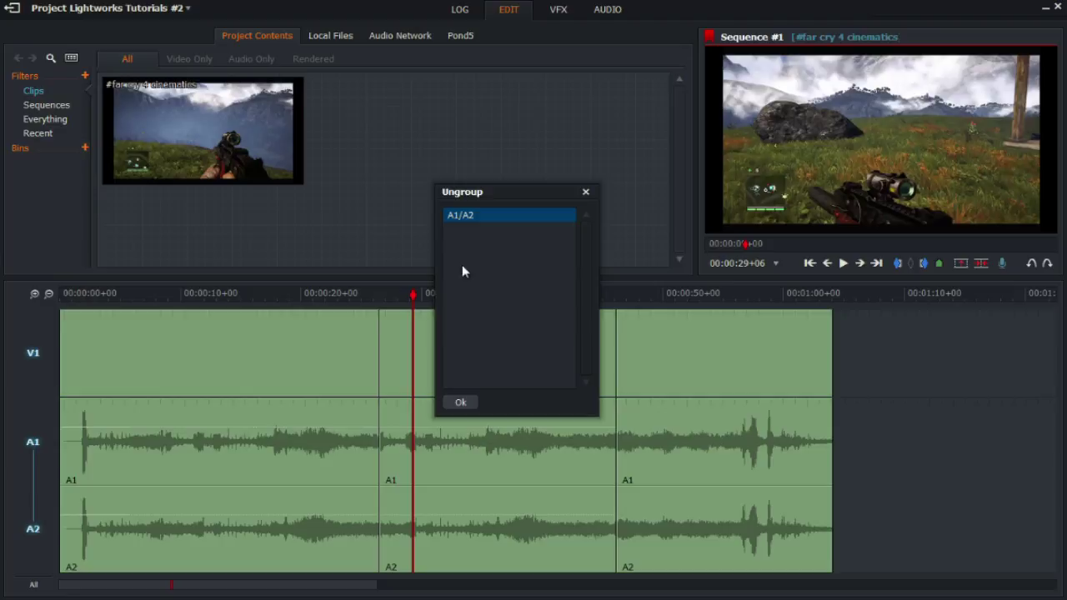
Step: Confirm ungrouping A1 and A2, then pair the audio tracks as stereo pairs
click(462, 403)
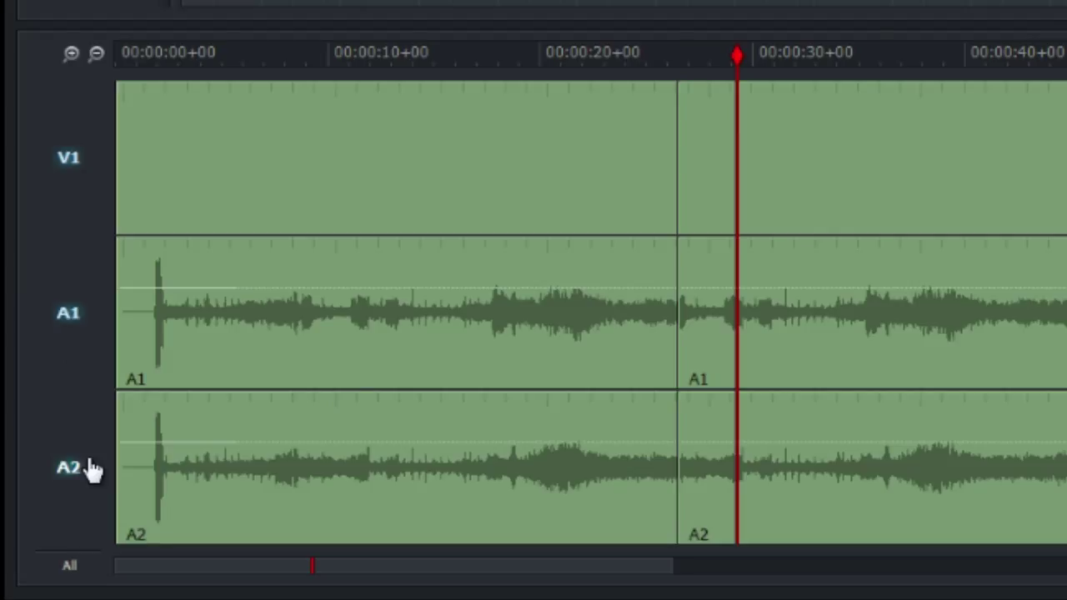
right_click(785, 278)
mouse_move(868, 384)
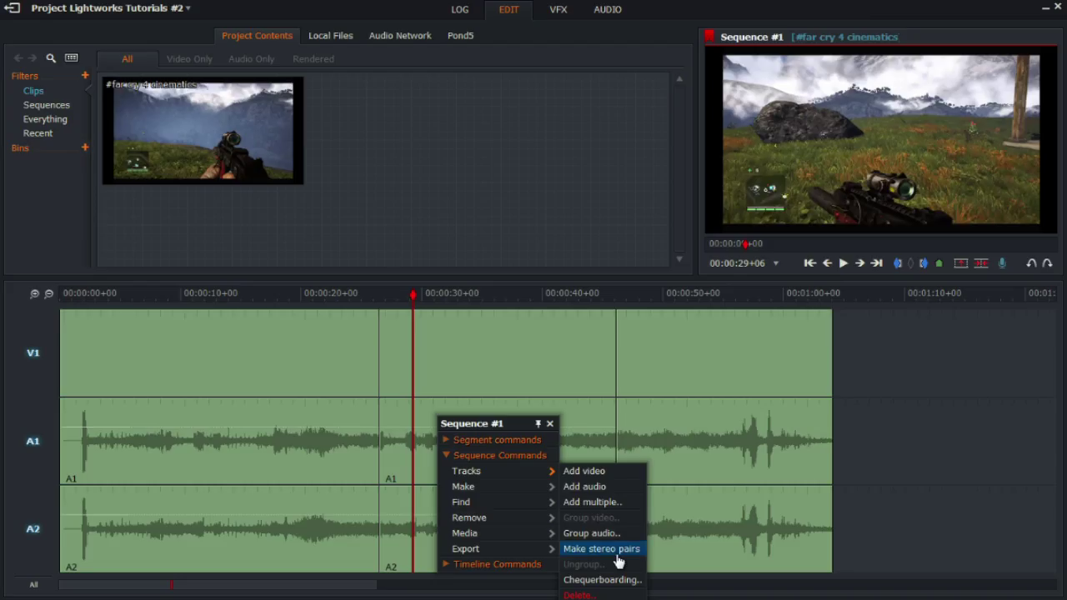
click(690, 515)
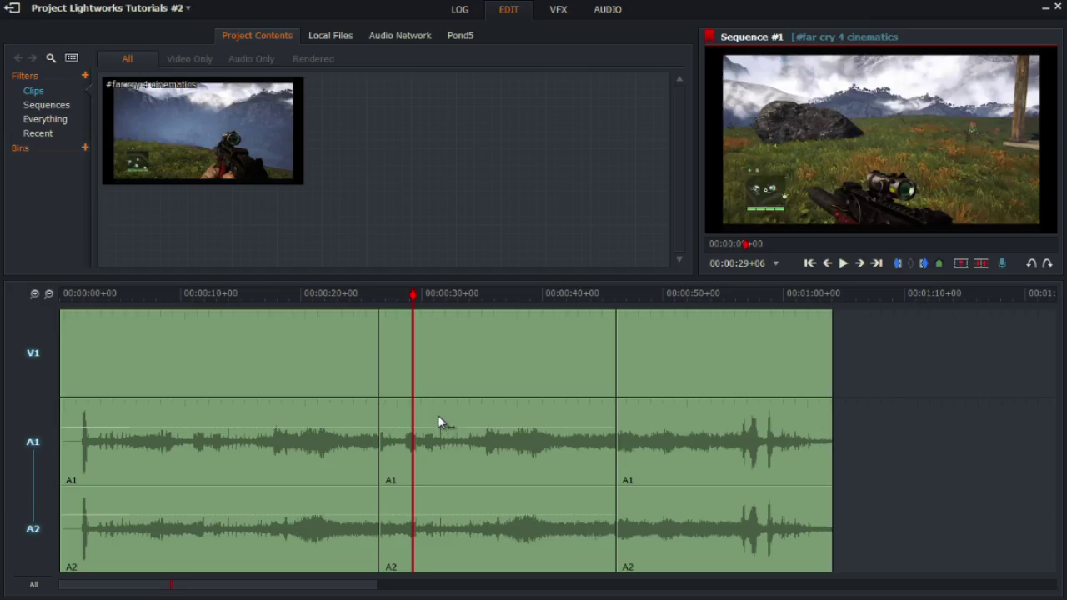
Step: Choose Group audio from the sequence's track commands and select A2 and A1 for grouping
right_click(439, 416)
mouse_move(514, 480)
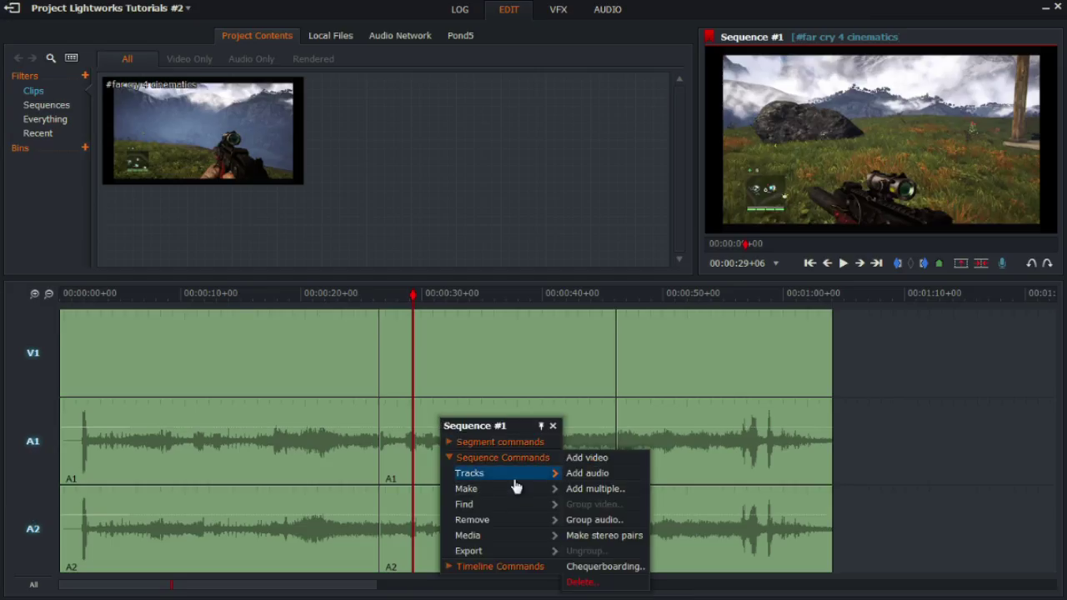
click(575, 520)
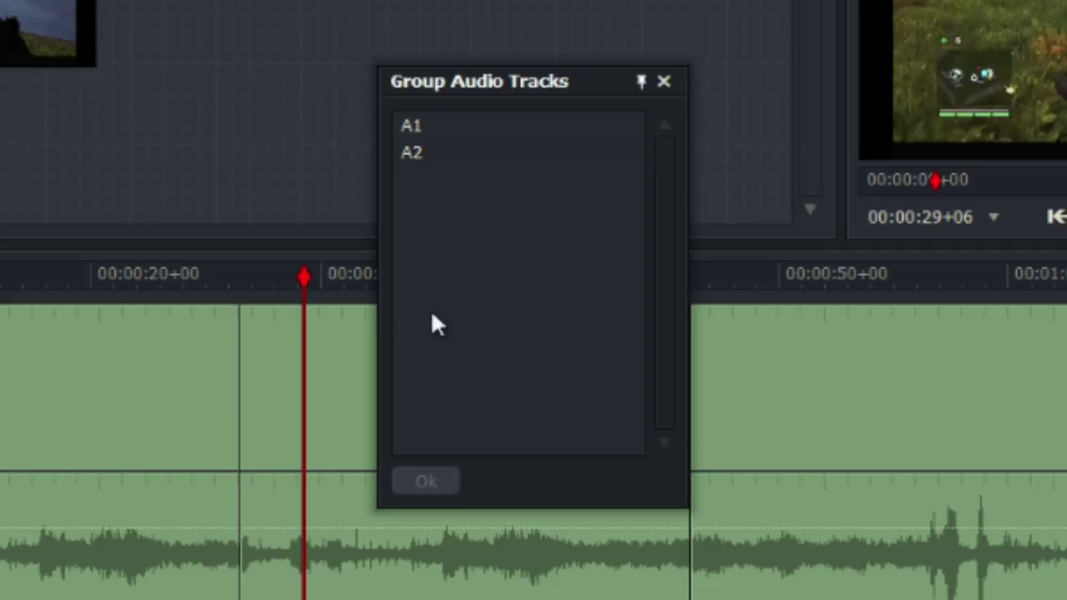
click(442, 167)
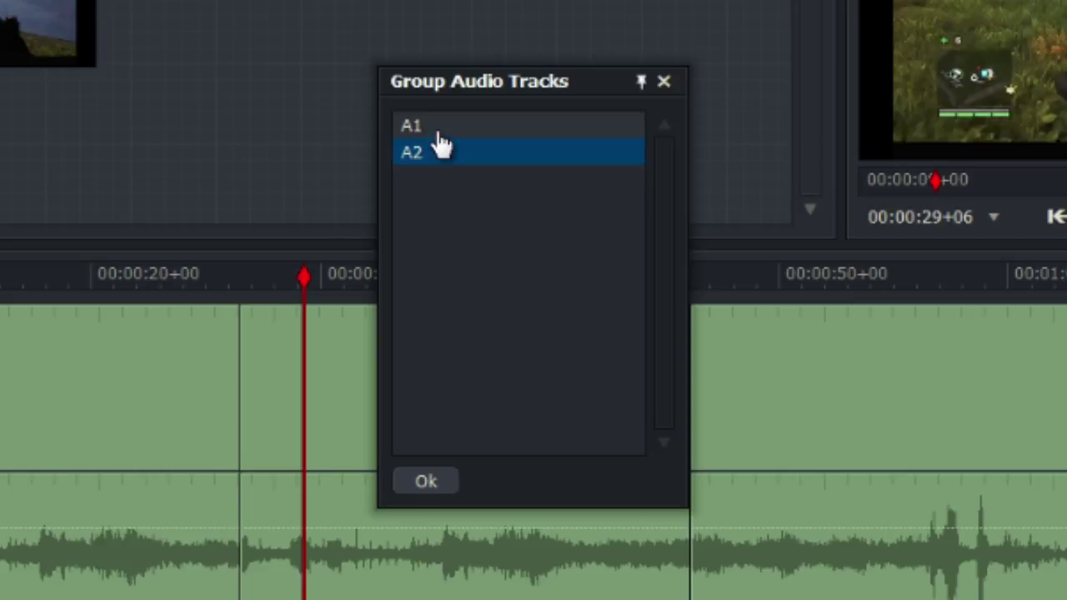
ctrl+click(439, 129)
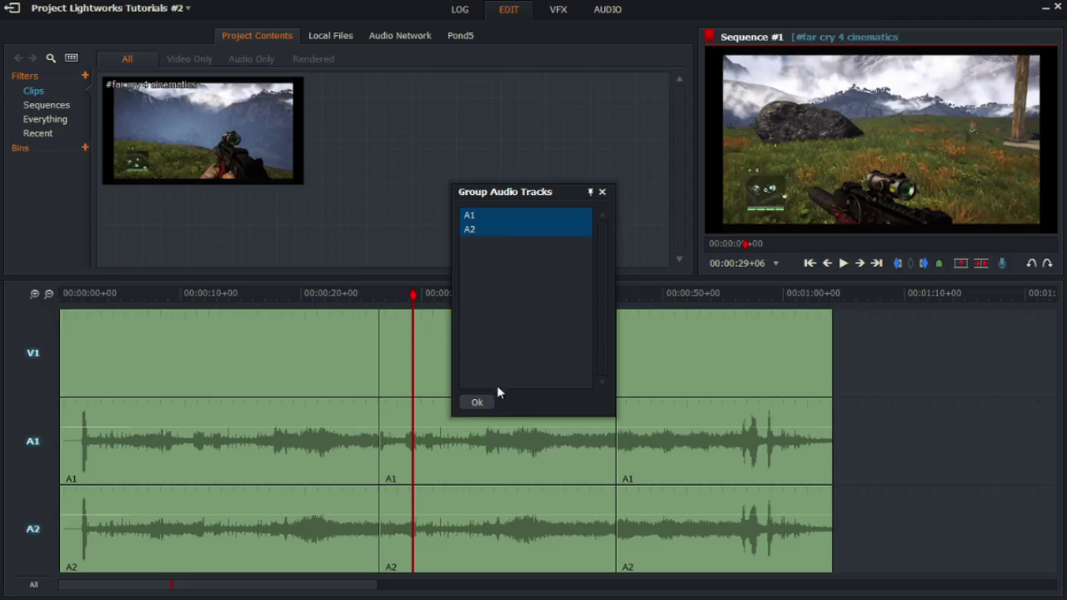
click(485, 403)
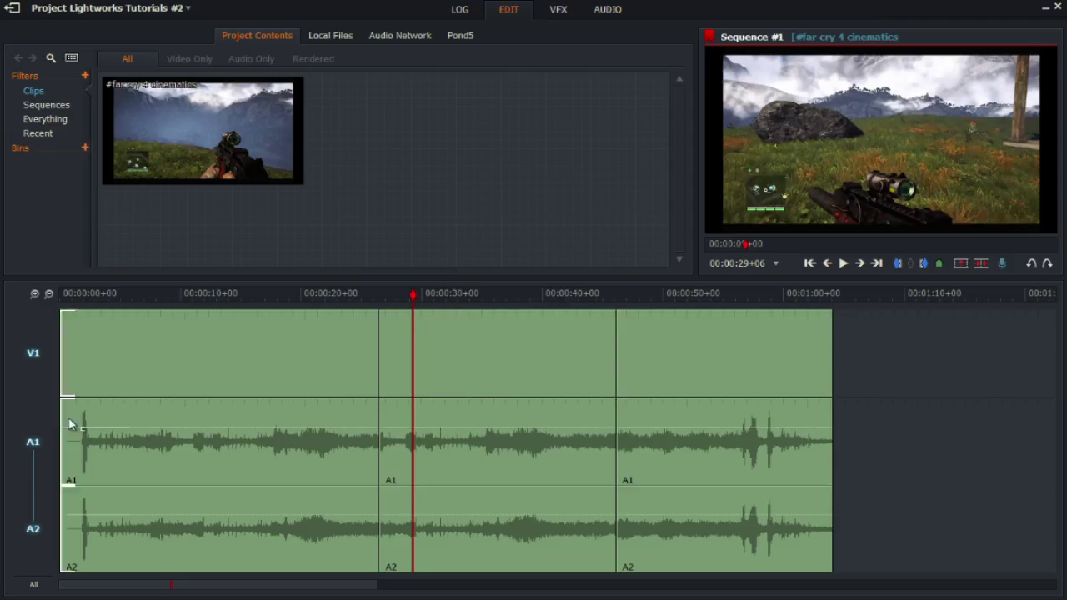